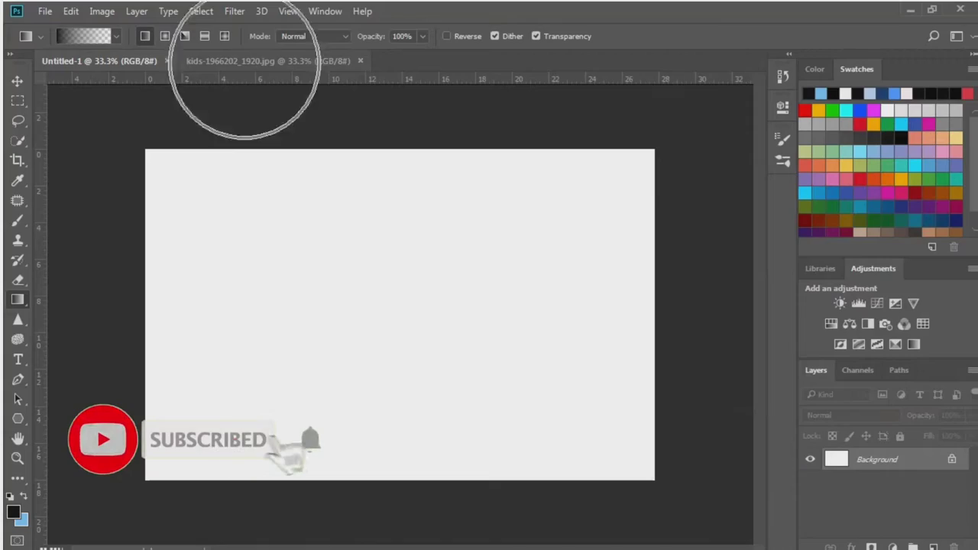
Step: Crop a thin strip off the bottom of the kids-1966202_1920.jpg girl photo
click(229, 60)
click(17, 159)
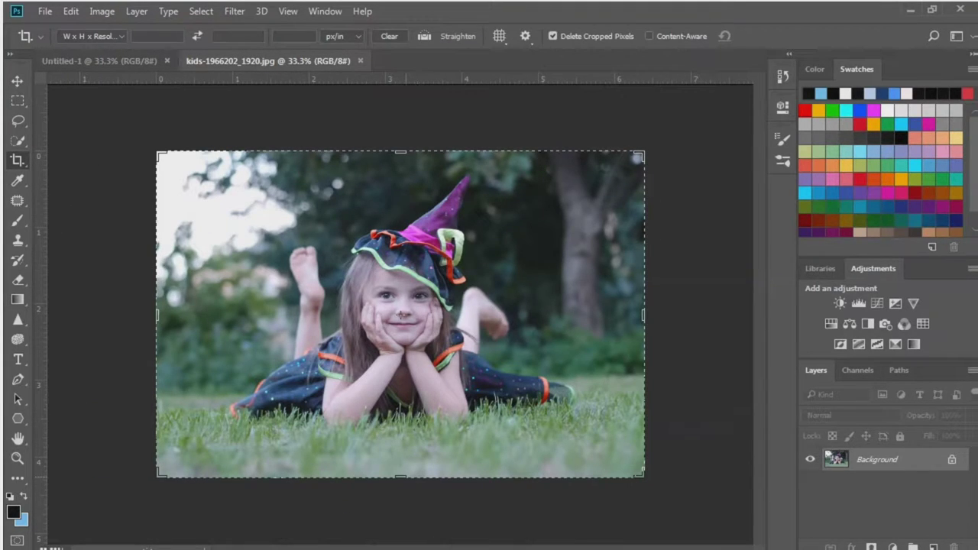
drag(401, 477, 401, 460)
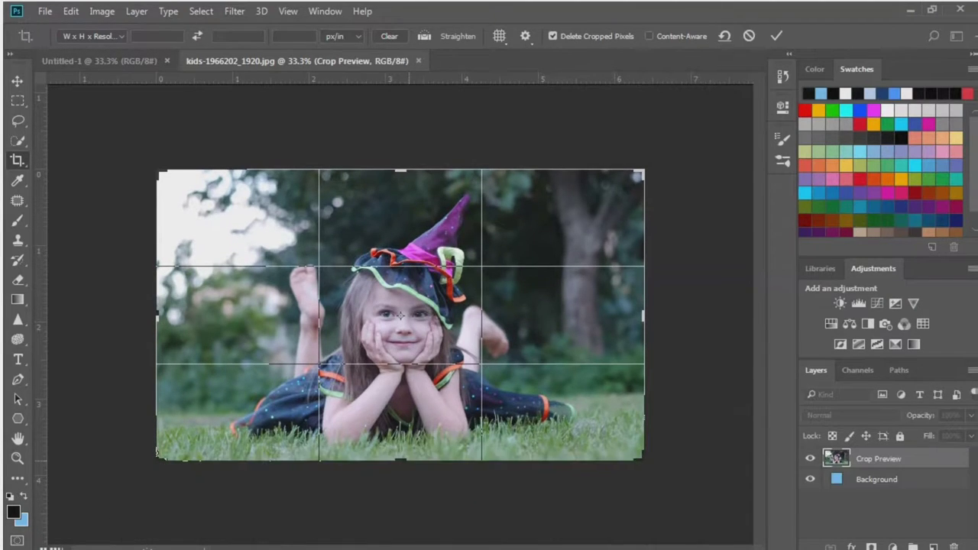
click(775, 36)
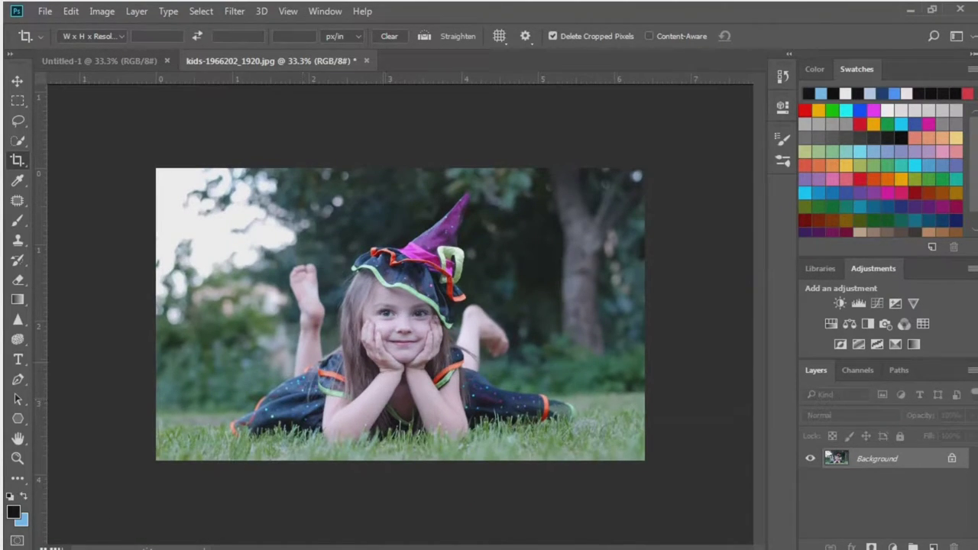
key(v)
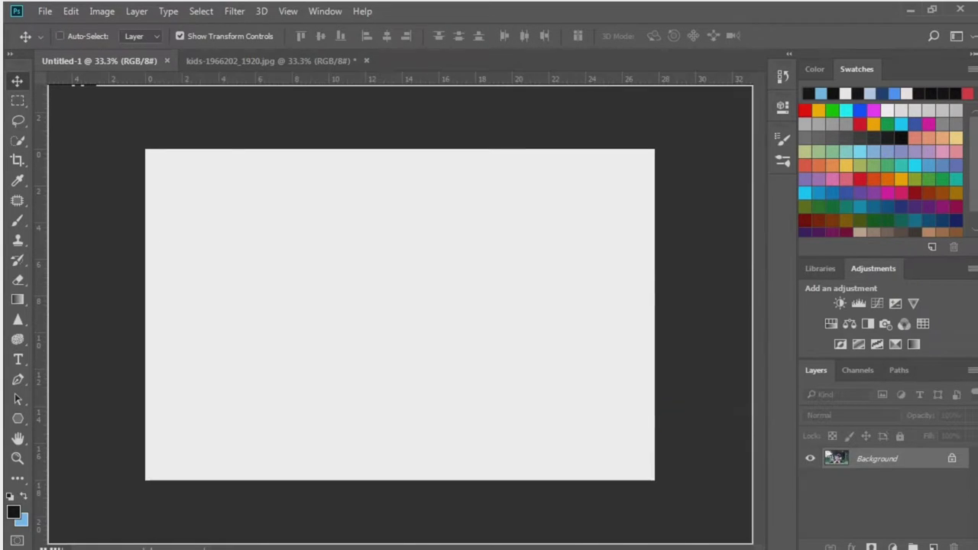
Step: Bring the photo into Untitled-1 as a layer named girl, converted to a smart object
mouse_move(412, 290)
mouse_down()
mouse_move(403, 320)
mouse_move(389, 293)
mouse_up()
double_click(868, 459)
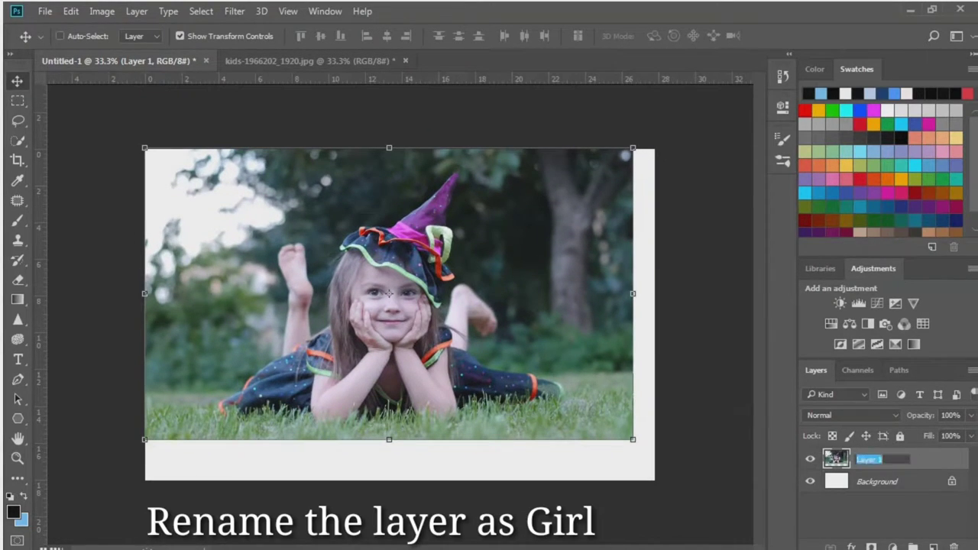
text(girl)
key(Return)
right_click(871, 459)
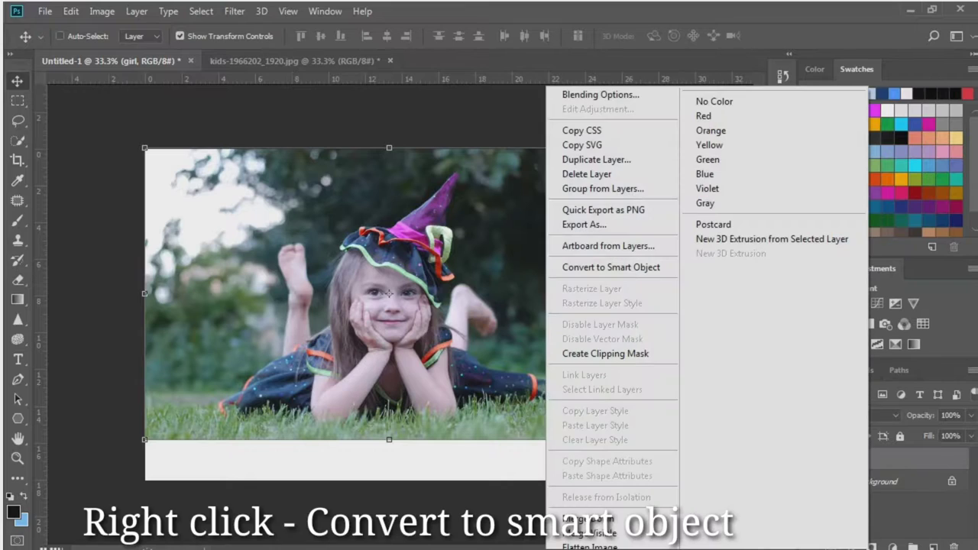
click(611, 267)
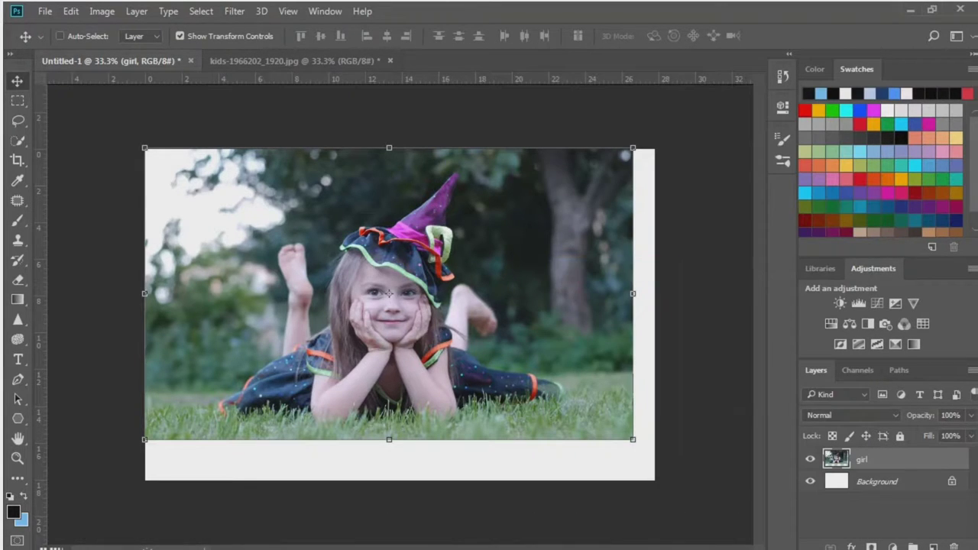
Step: Stretch the girl layer to reach the canvas's right and bottom edges
key(ctrl+t)
drag(632, 292, 655, 292)
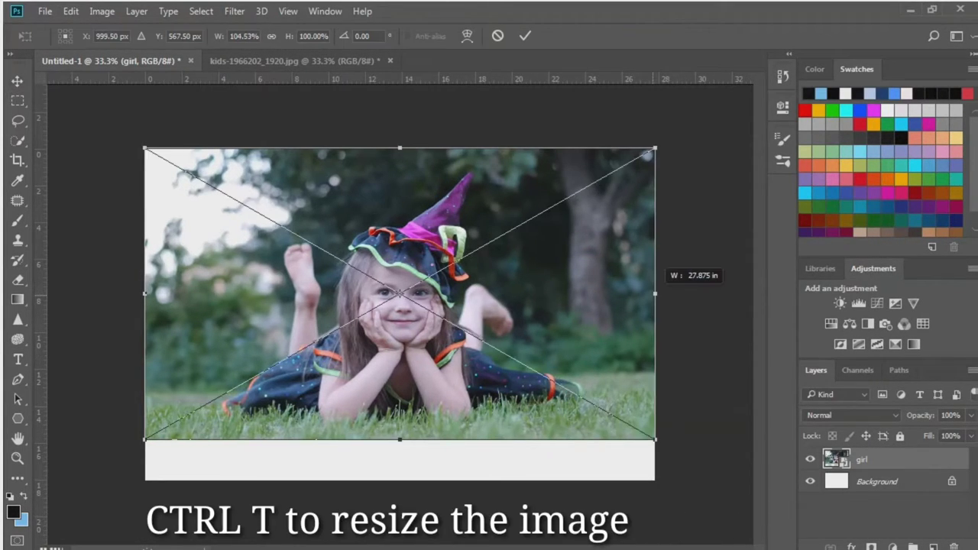
drag(400, 441, 399, 480)
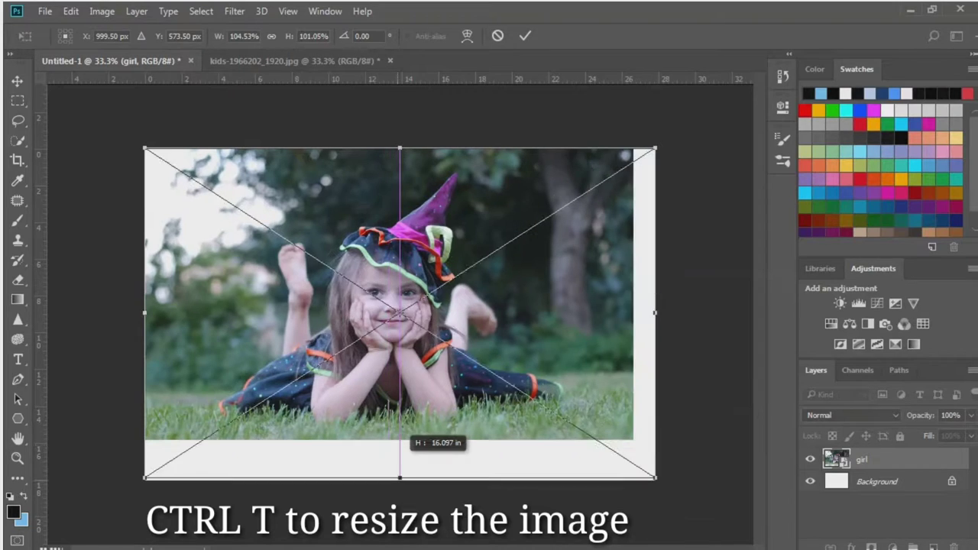
click(525, 35)
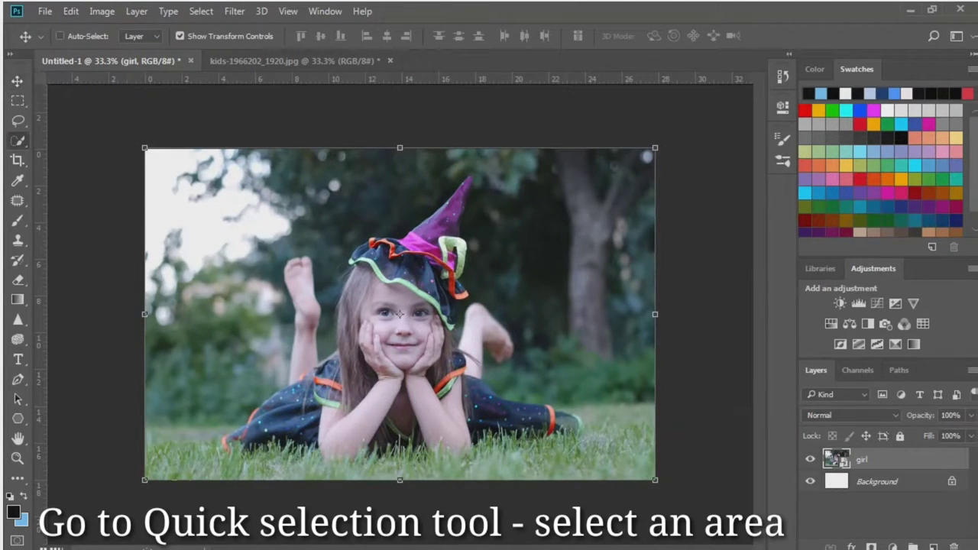
Step: Quick-select the girl's head, body, dress and legs in Add mode
key(w)
click(91, 36)
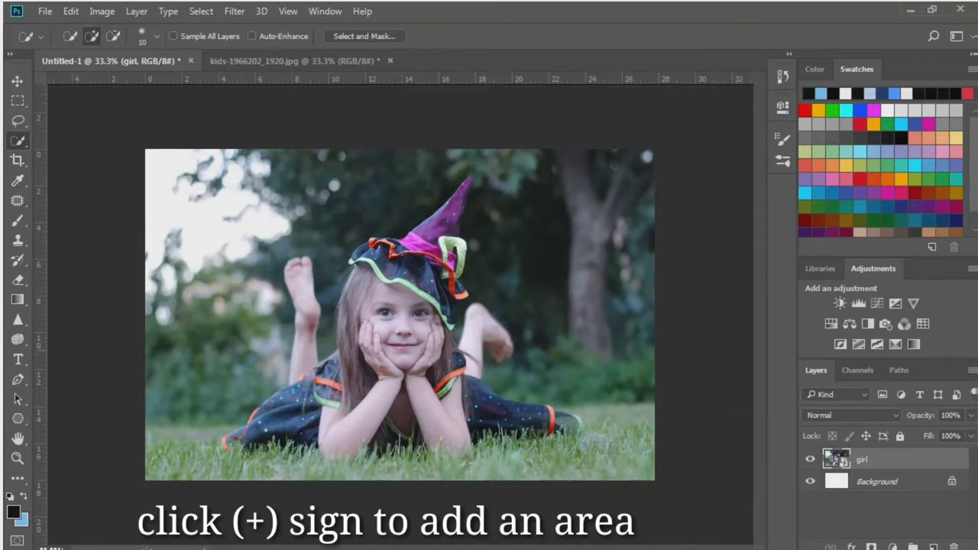
drag(433, 364, 331, 397)
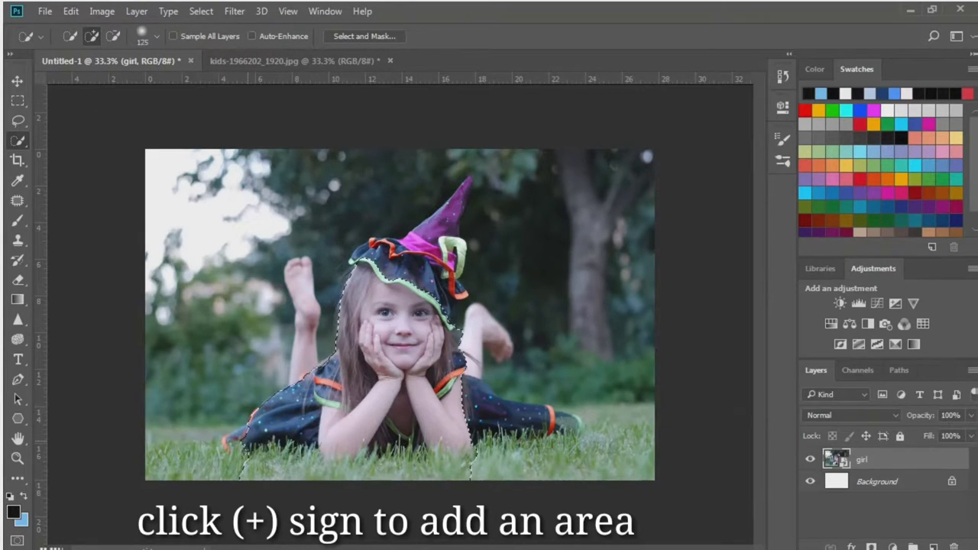
drag(474, 405, 566, 420)
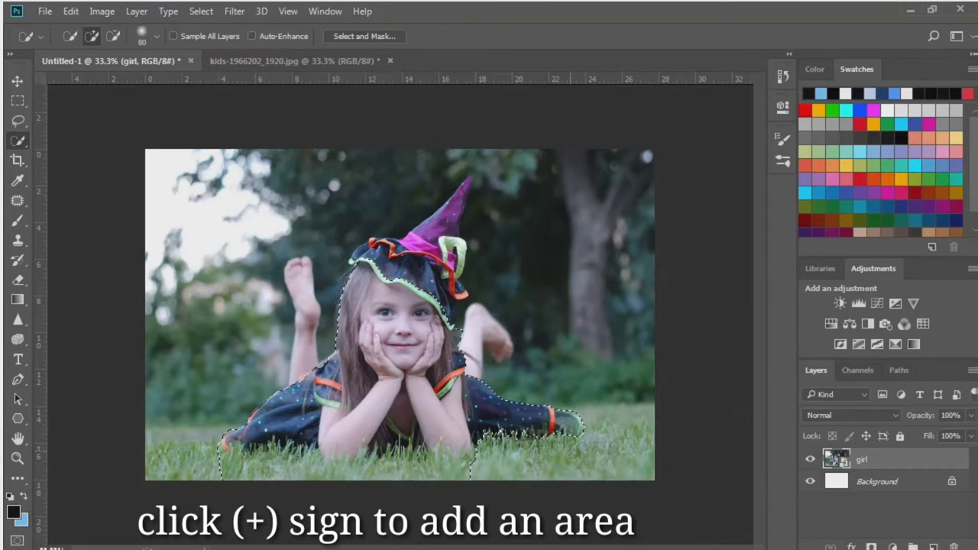
Step: Zoom in and add her raised right leg to the selection
key(ctrl+plus)
key(bracketleft)
key(bracketleft)
key(bracketleft)
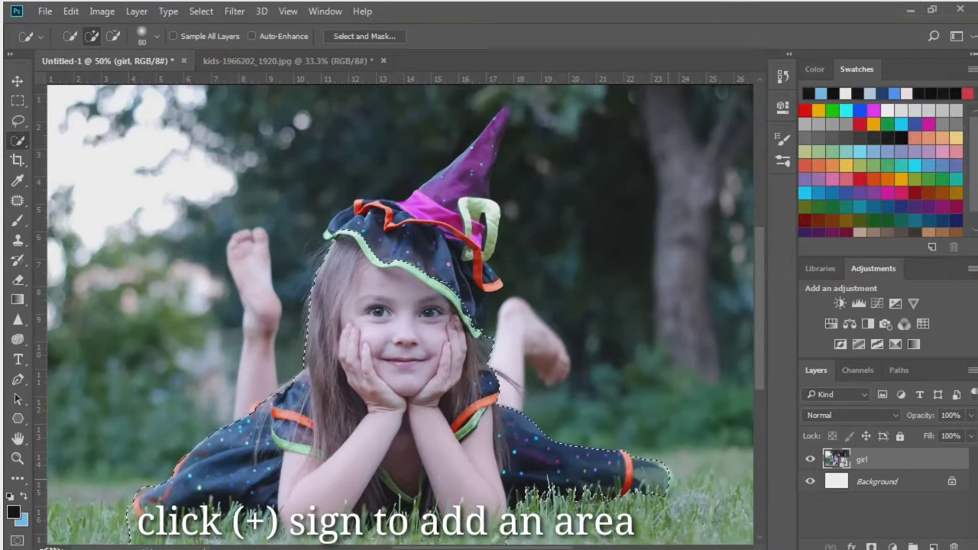
key(bracketright)
key(bracketright)
key(bracketright)
drag(527, 313, 550, 367)
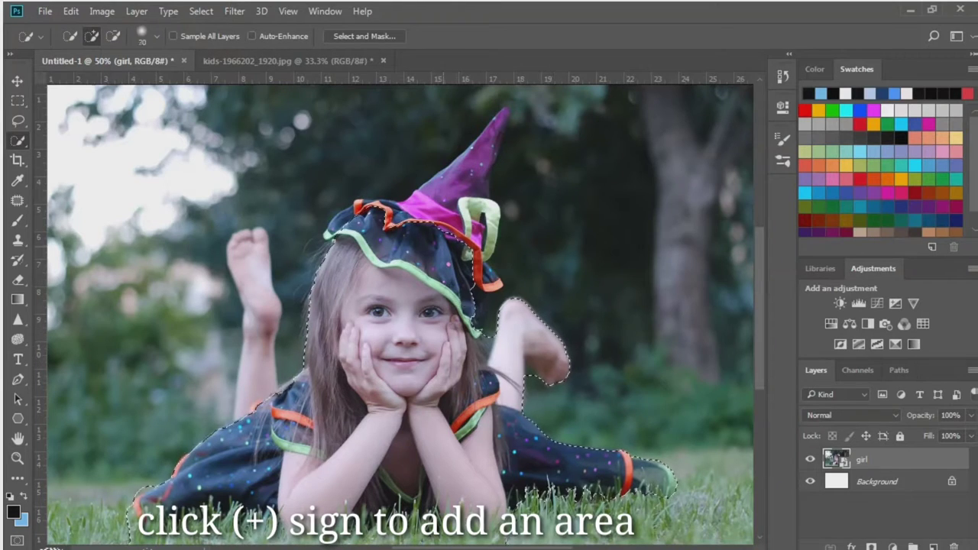
key(bracketleft)
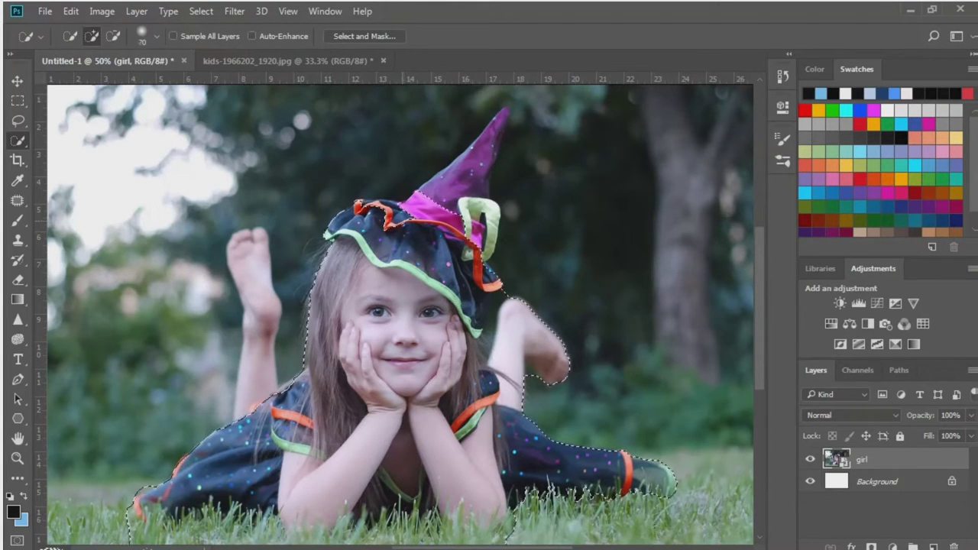
Step: Zoom closer and add the pointed hat tip with a smaller brush
key(ctrl+plus)
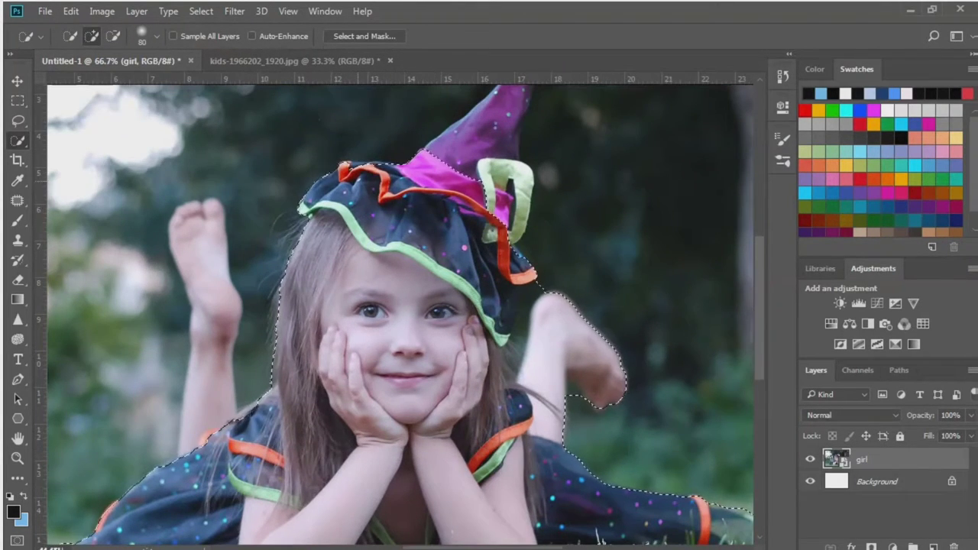
key(bracketleft)
key(bracketleft)
key(bracketleft)
key(bracketleft)
drag(489, 161, 516, 107)
scroll(397, 306, up, 3)
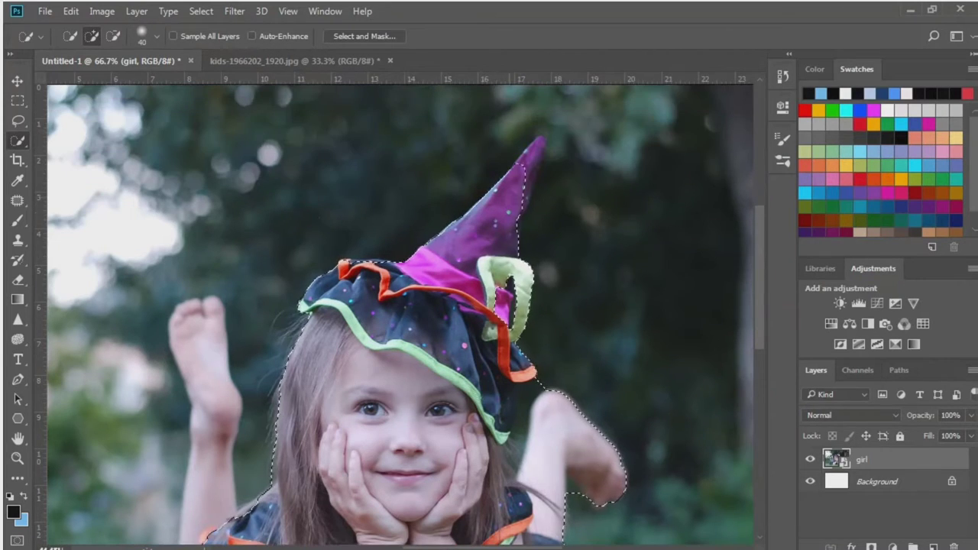
scroll(400, 313, down, 1)
key(bracketleft)
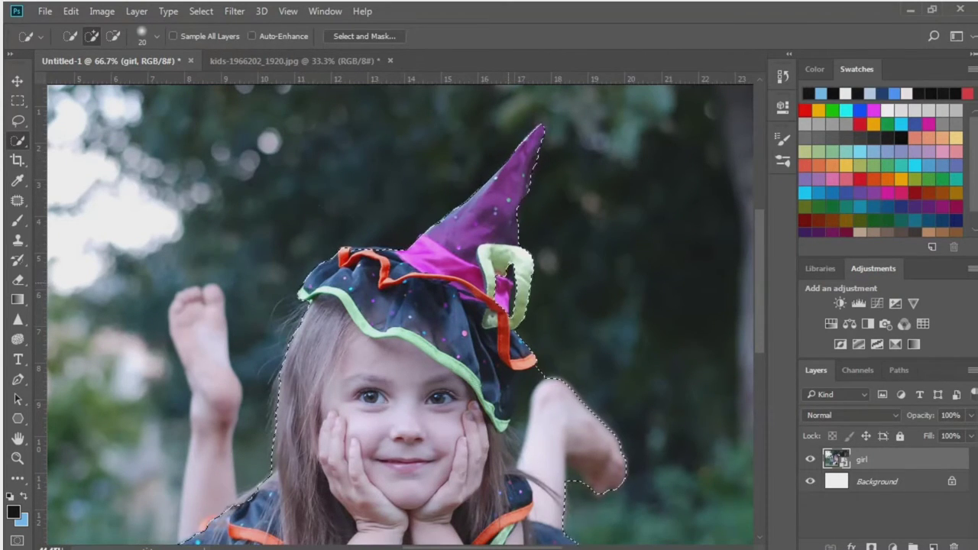
scroll(405, 246, down, 4)
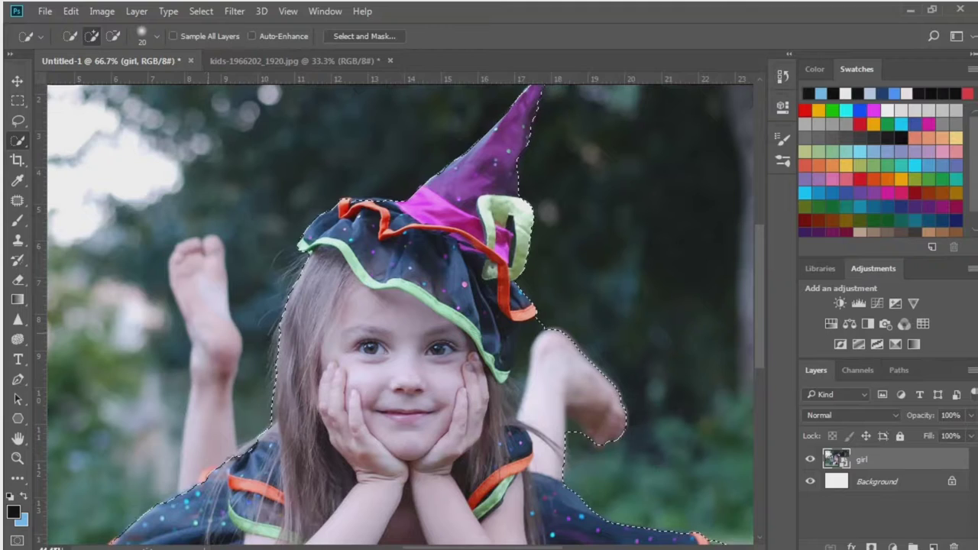
drag(202, 252, 237, 317)
key(bracketright)
key(bracketright)
key(bracketright)
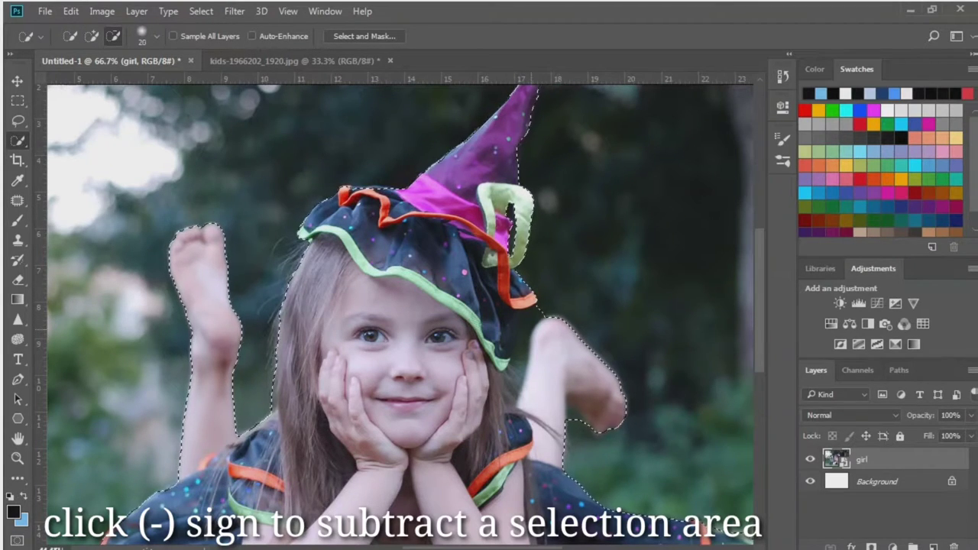
Step: Remove the background gap between the hat brim and leg from the selection
drag(527, 325, 514, 353)
key(bracketleft)
key(bracketleft)
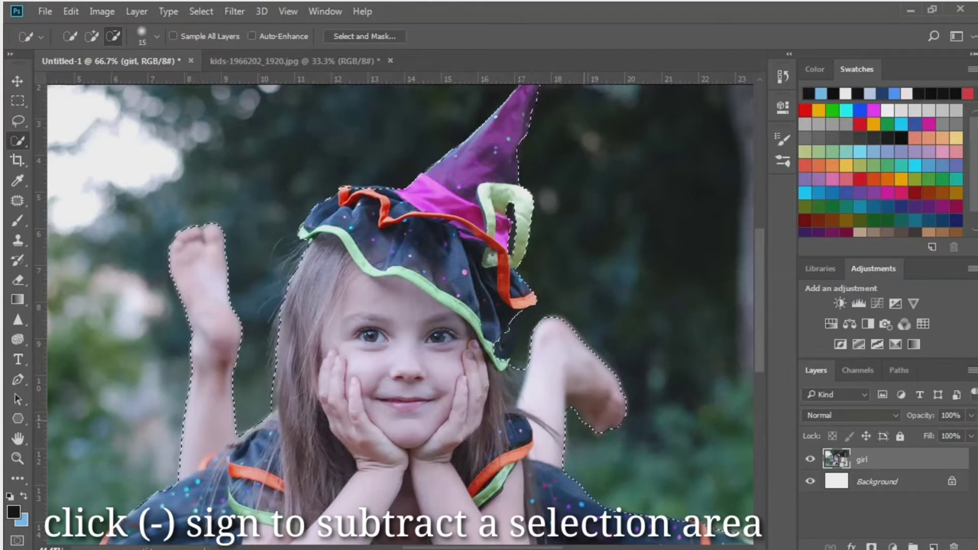
click(91, 36)
key(bracketright)
key(bracketright)
key(bracketright)
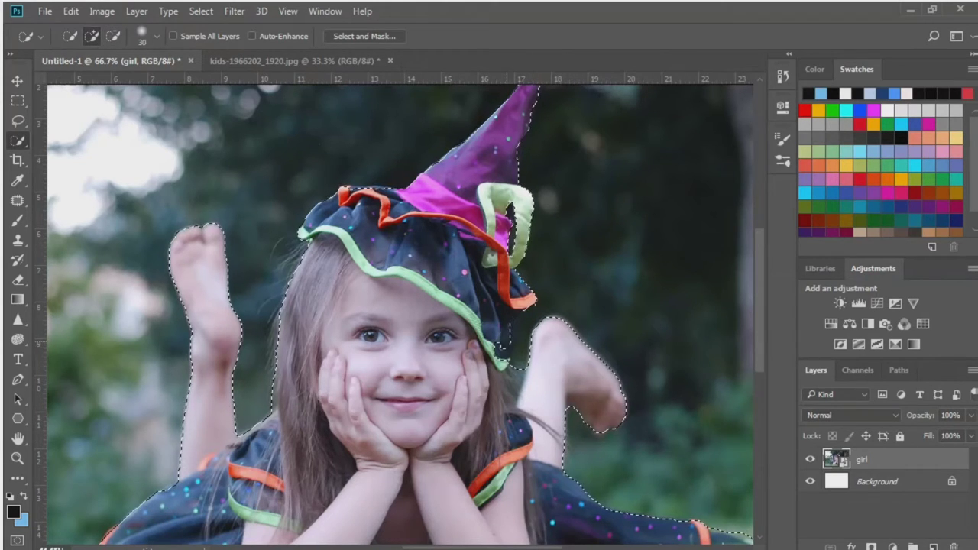
scroll(397, 306, down, 1)
click(113, 36)
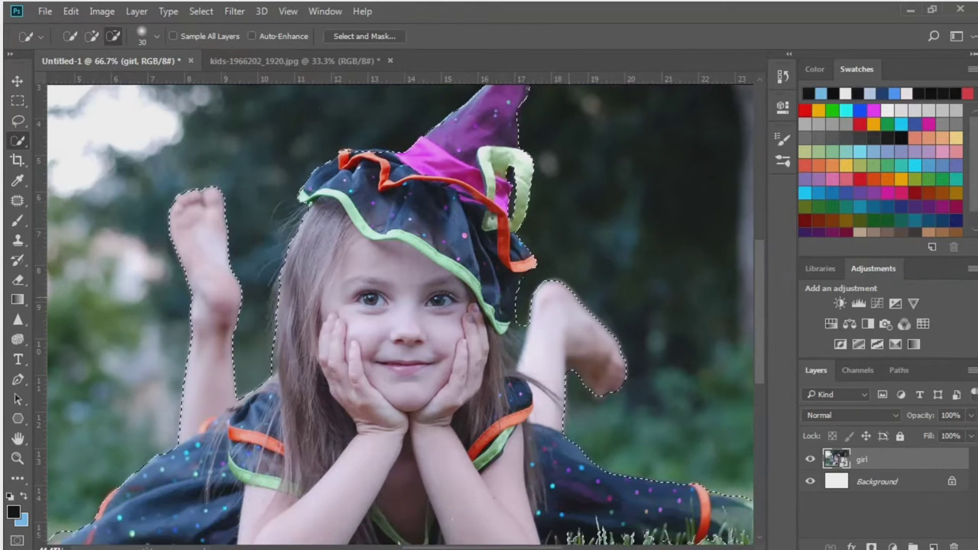
scroll(397, 305, down, 5)
Step: Subtract the grass beneath the girl with a 250 brush, then zoom out to fit
key(ctrl+minus)
key(bracketright)
key(bracketright)
key(bracketright)
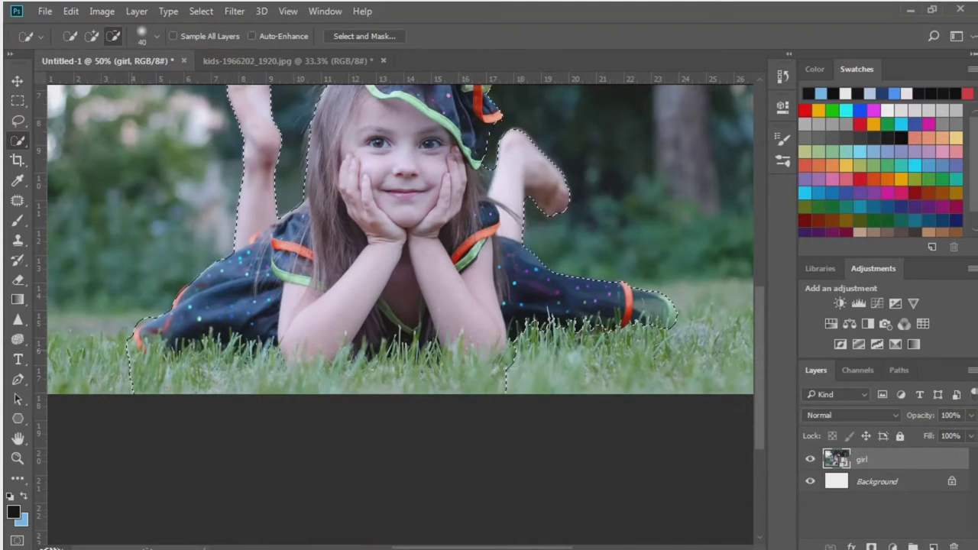
key(bracketright)
key(bracketright)
key(bracketright)
drag(329, 375, 489, 379)
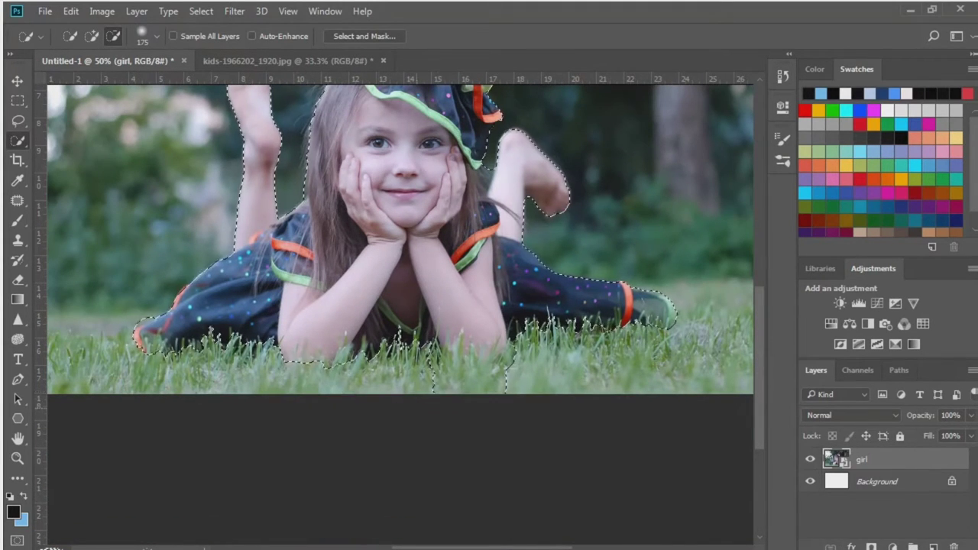
key(bracketleft)
key(bracketleft)
key(bracketleft)
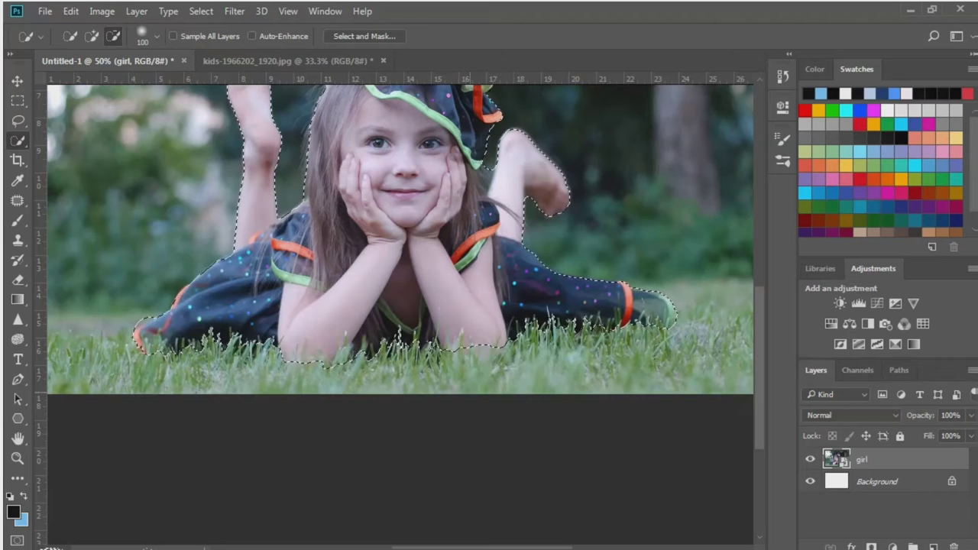
scroll(397, 305, up, 2)
scroll(398, 306, up, 1)
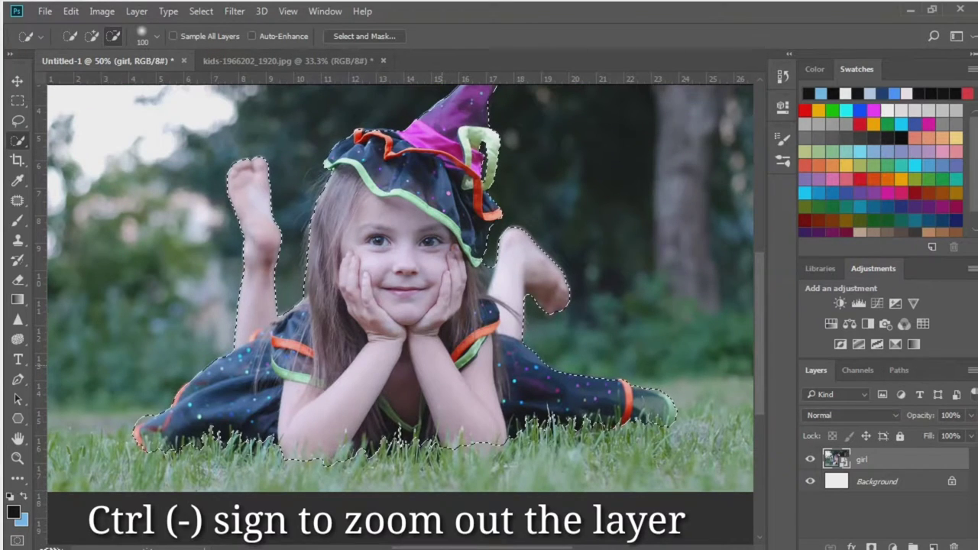
scroll(397, 306, up, 1)
key(ctrl+minus)
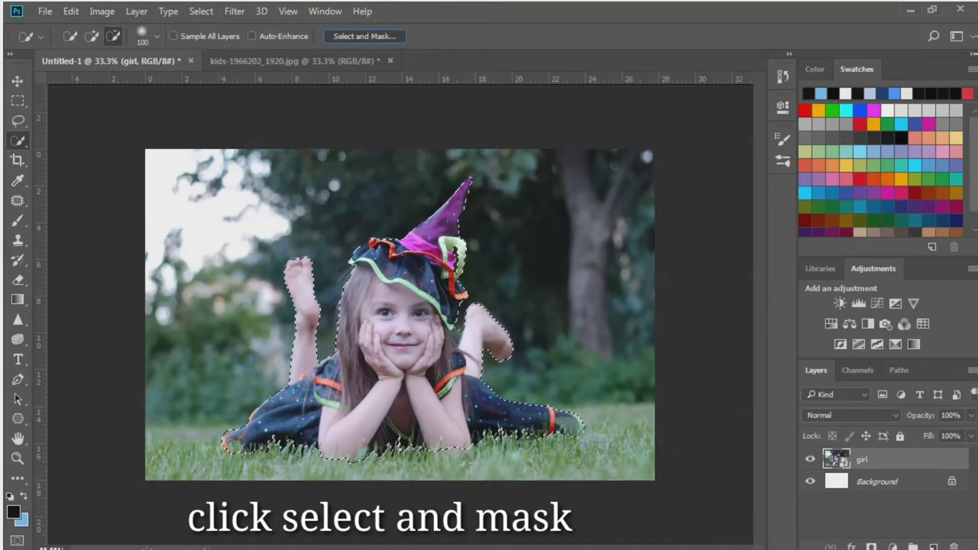
Step: Refine the selection in Select and Mask and output it as a layer mask
click(364, 35)
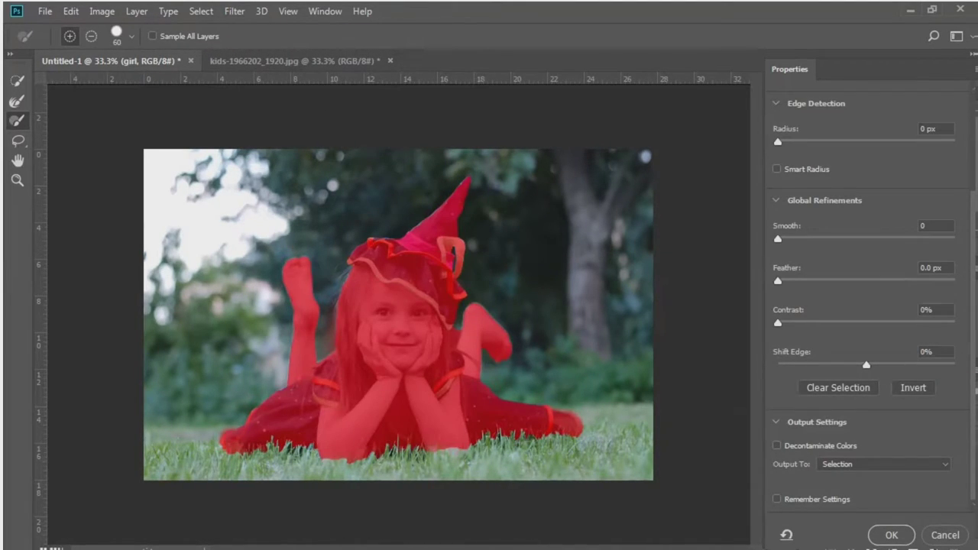
key(r)
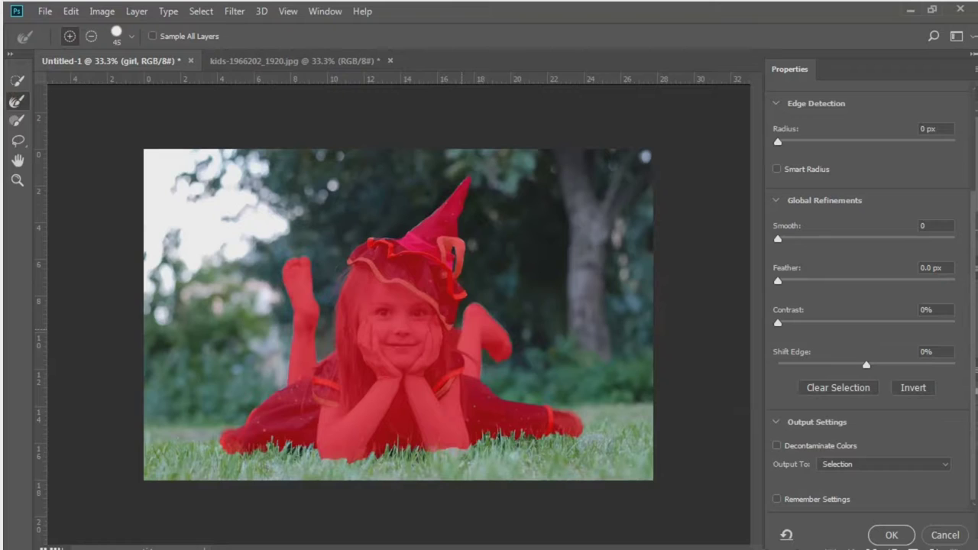
click(895, 463)
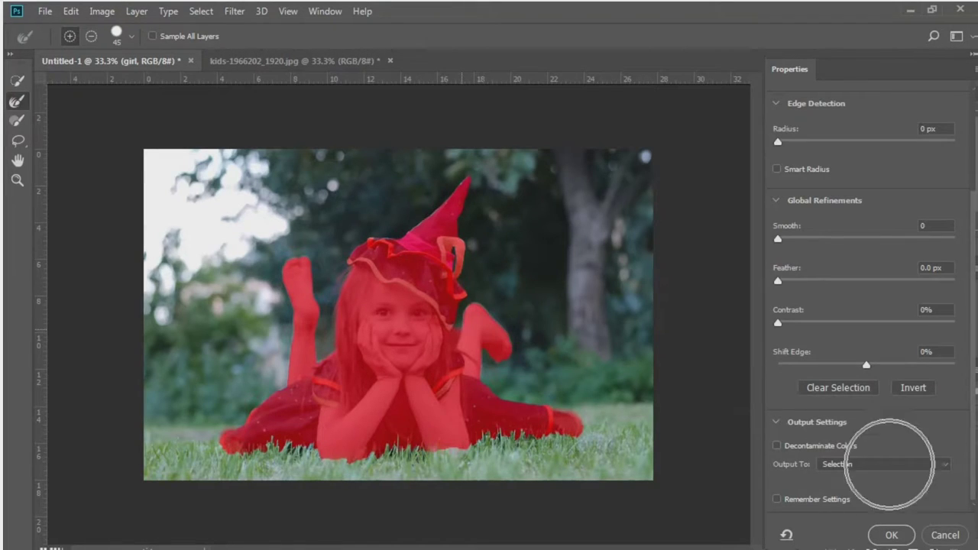
click(901, 481)
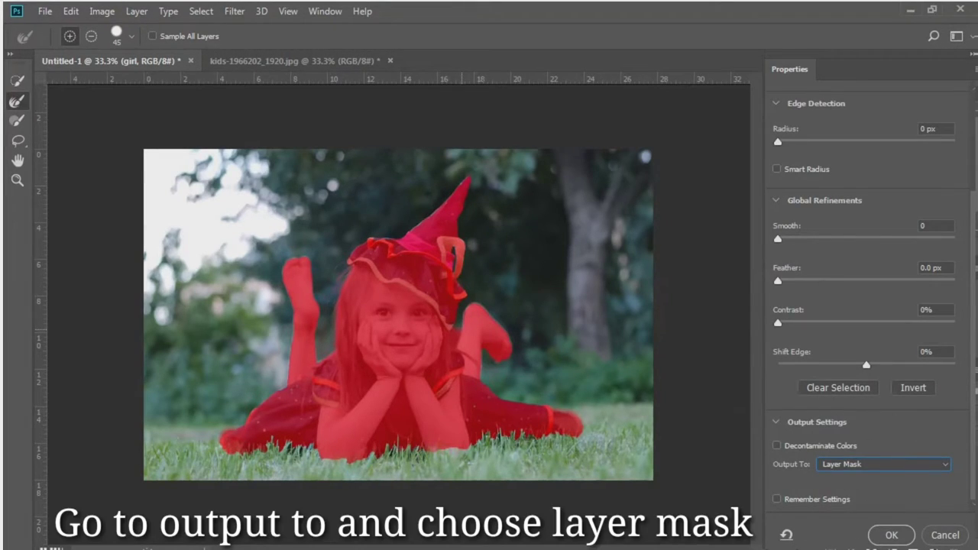
click(891, 534)
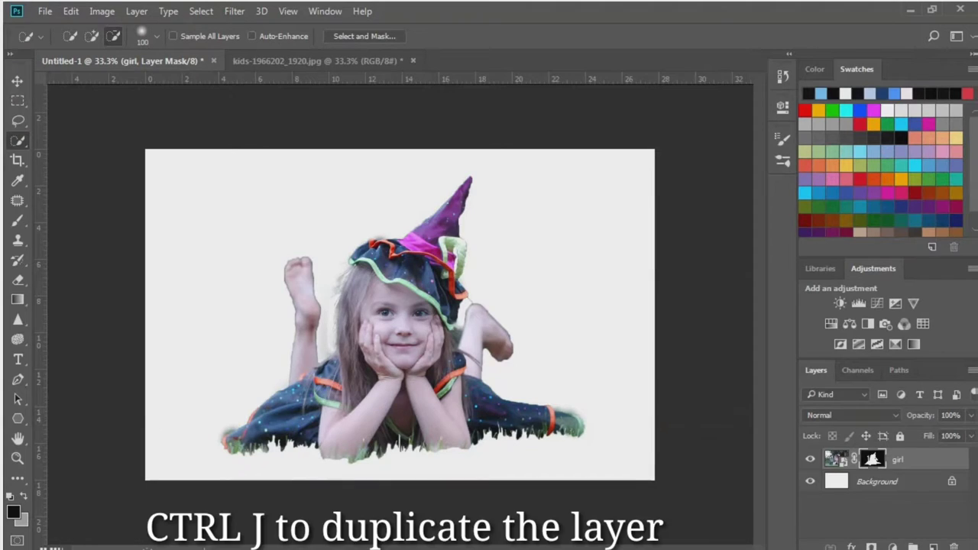
Step: Duplicate the masked girl layer and delete the original girl layer's mask
key(ctrl+j)
key(b)
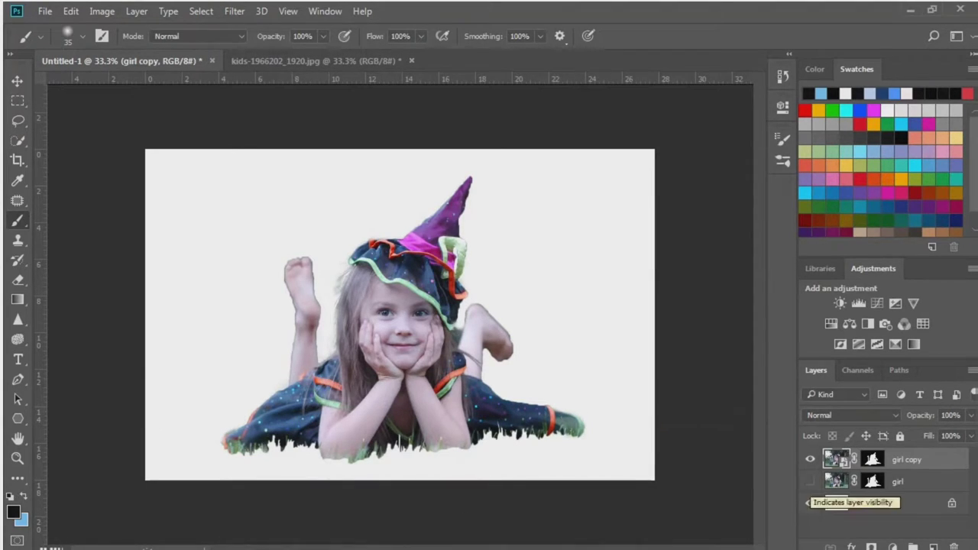
drag(810, 481, 809, 502)
click(872, 480)
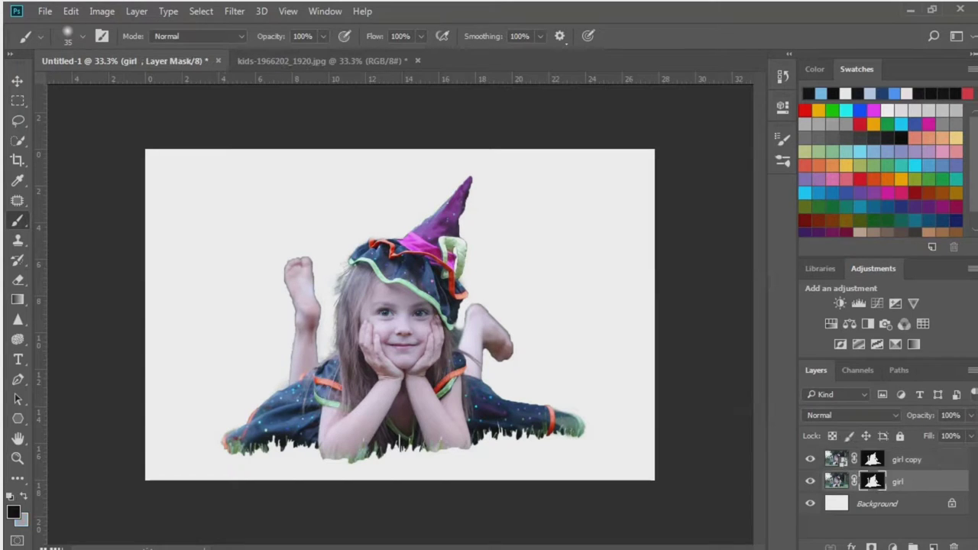
right_click(872, 481)
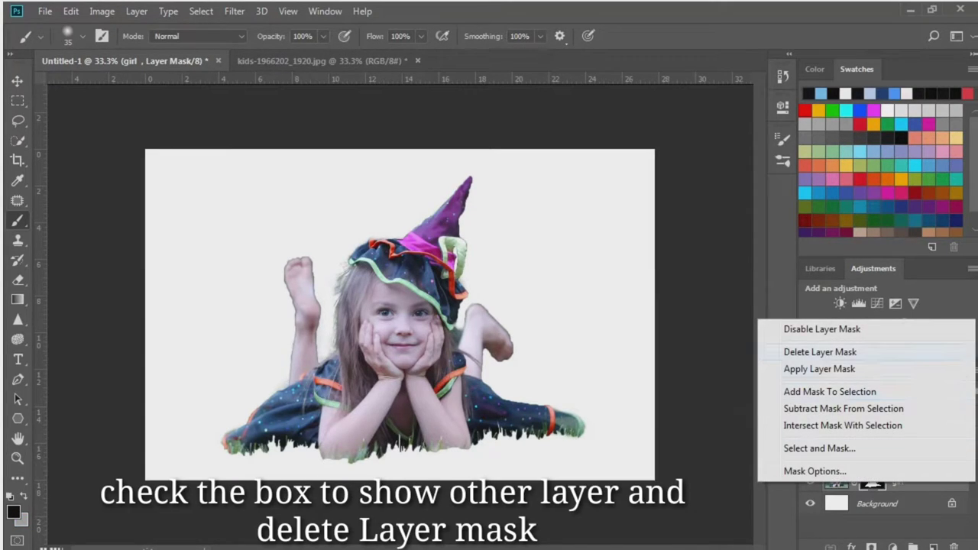
click(820, 352)
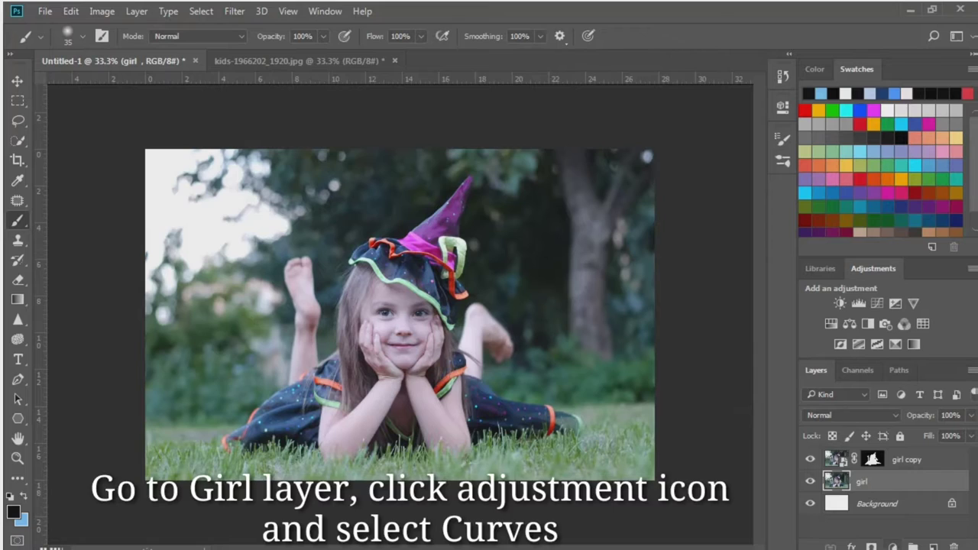
Step: Add a darkening Curves 1 adjustment clipped to the girl layer
click(892, 547)
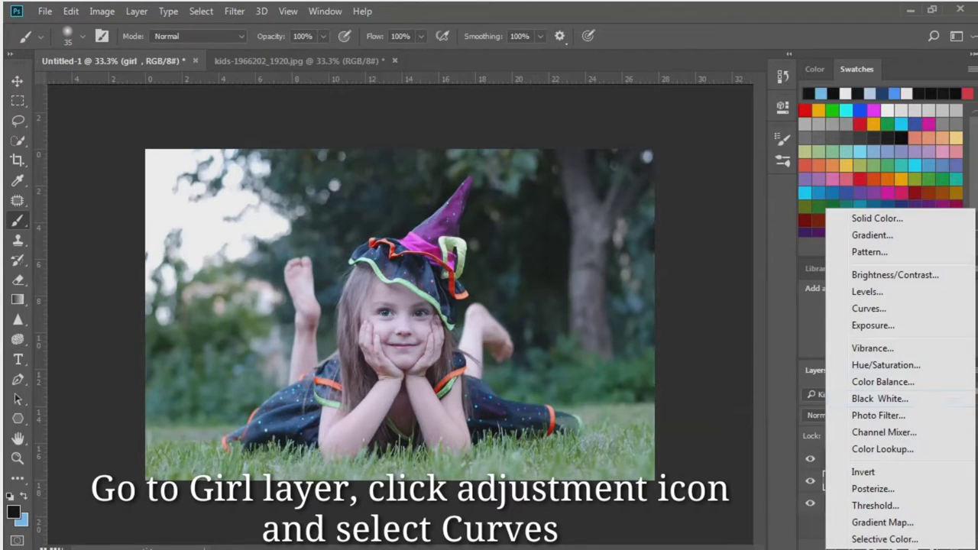
click(869, 308)
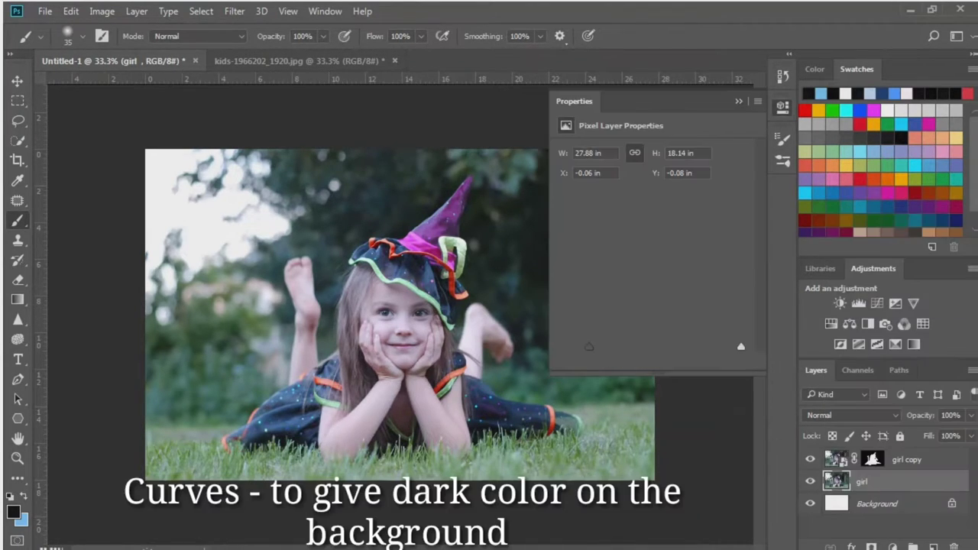
drag(664, 261, 669, 287)
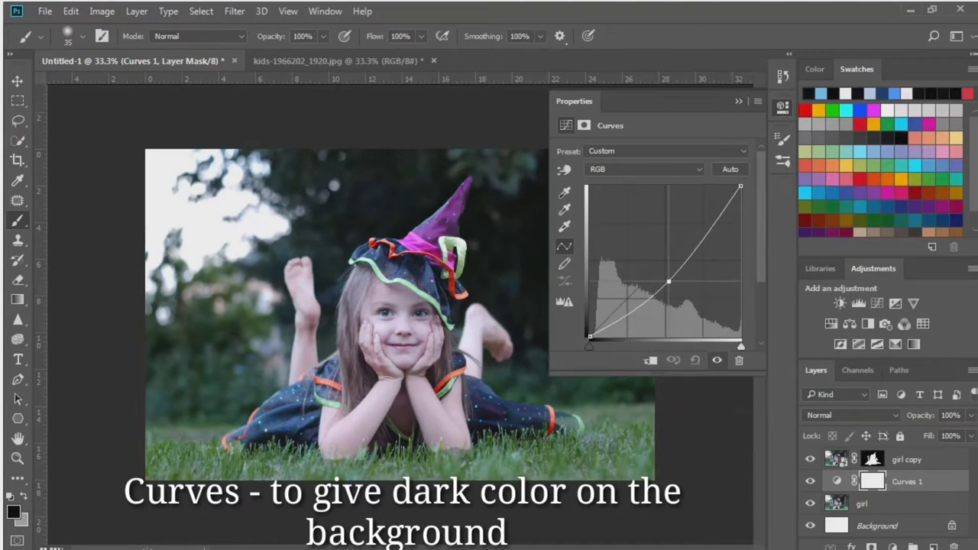
click(650, 360)
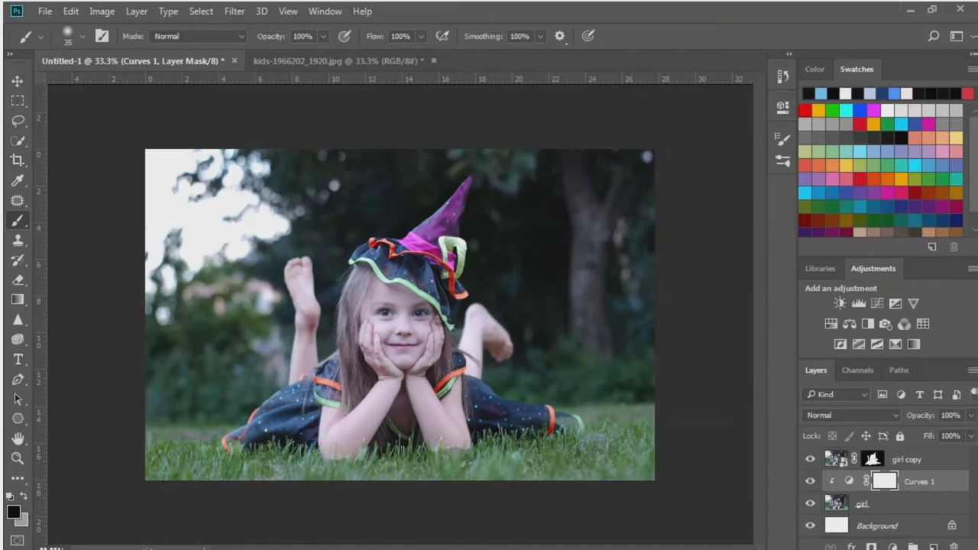
Step: Add Selective Color 1 with Greens Cyan +100, Magenta +84, Yellow -10, Black -9
click(892, 547)
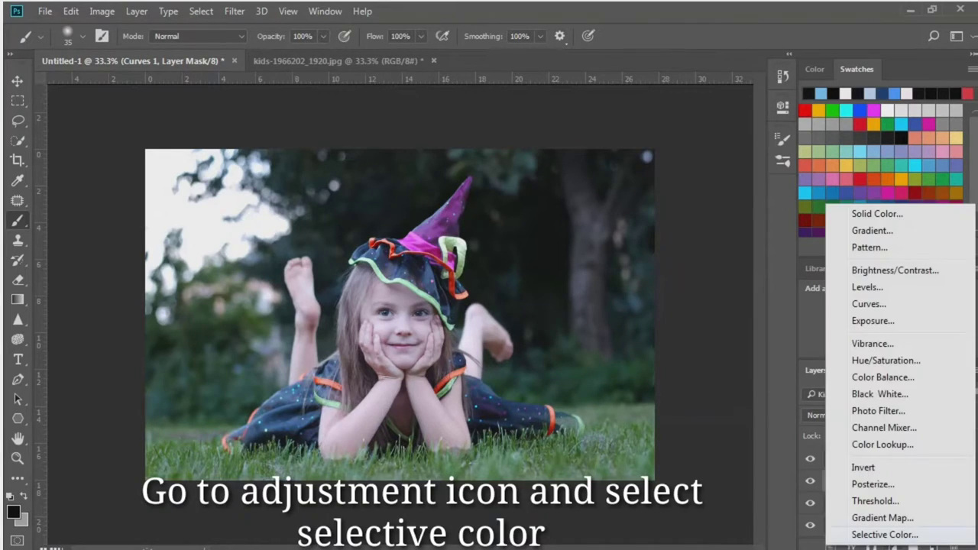
click(885, 534)
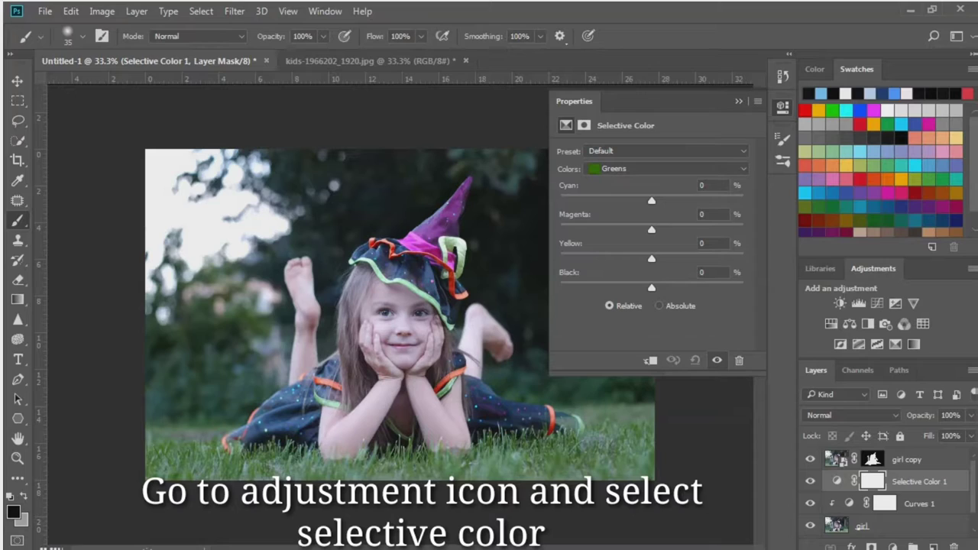
drag(650, 200, 742, 200)
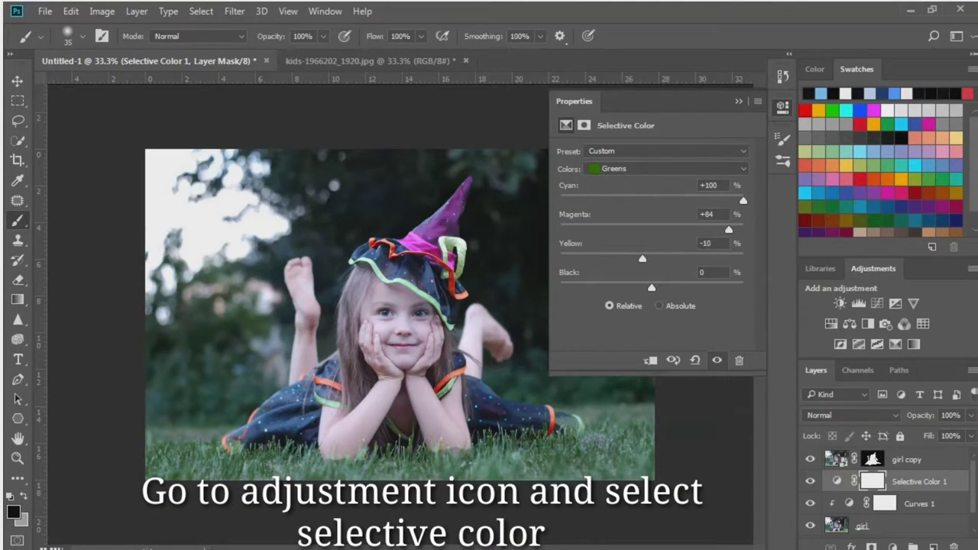
drag(638, 287, 688, 287)
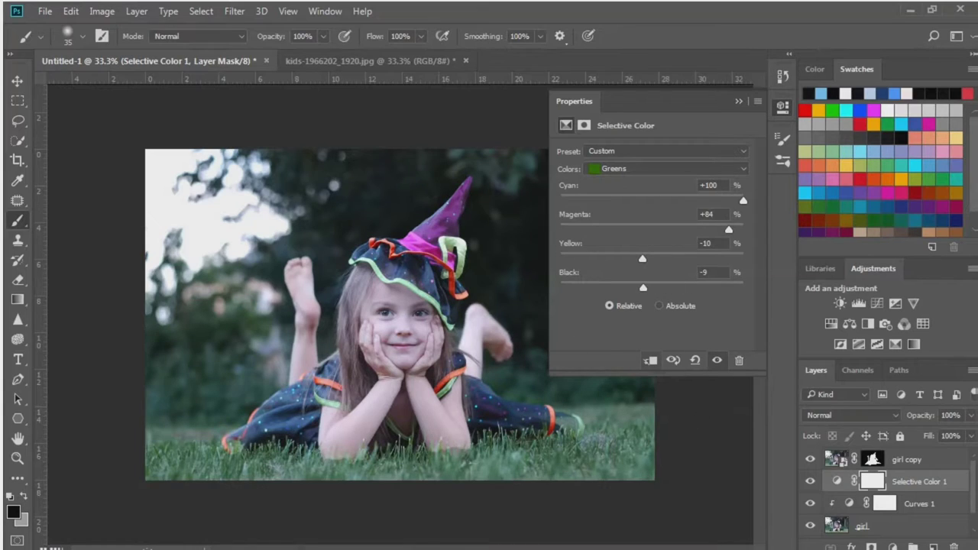
Step: Add a black Solid Color fill layer
click(892, 547)
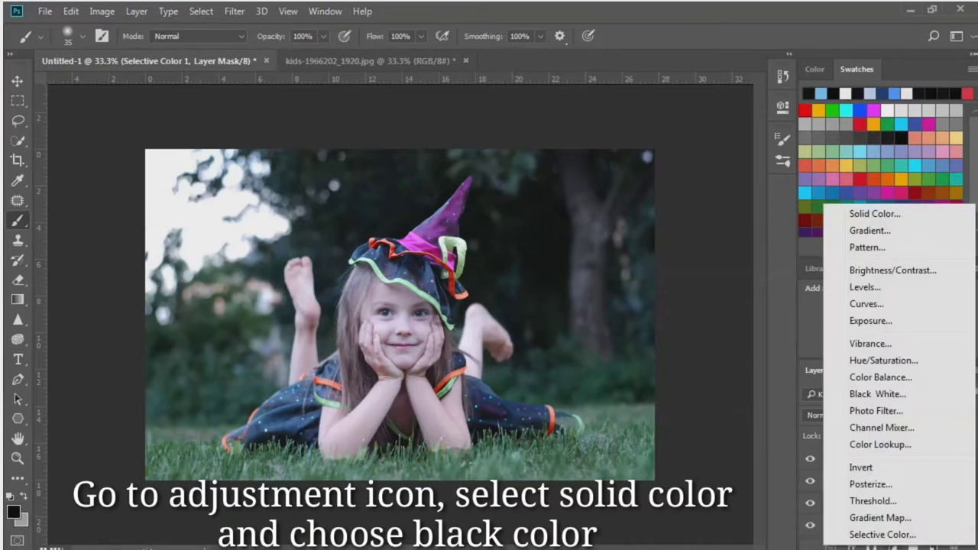
click(875, 213)
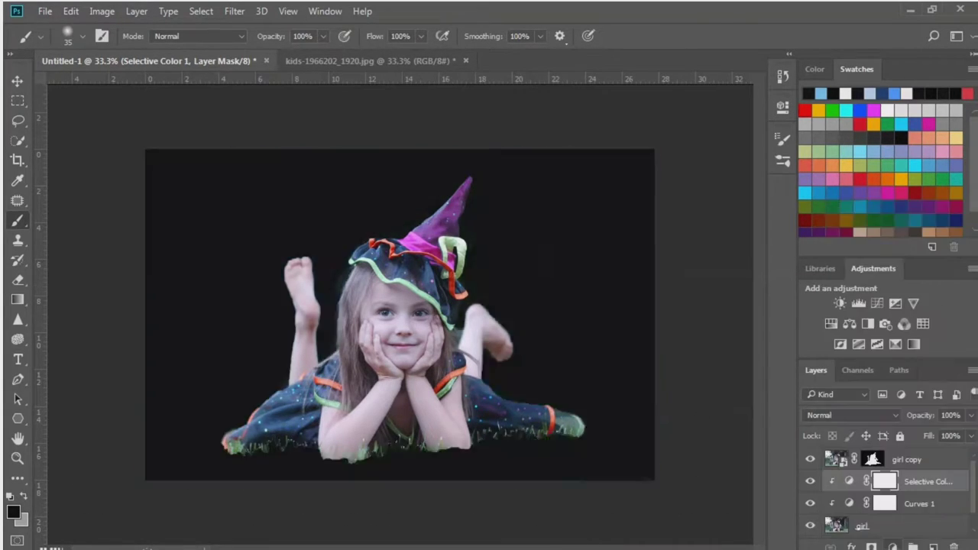
click(666, 251)
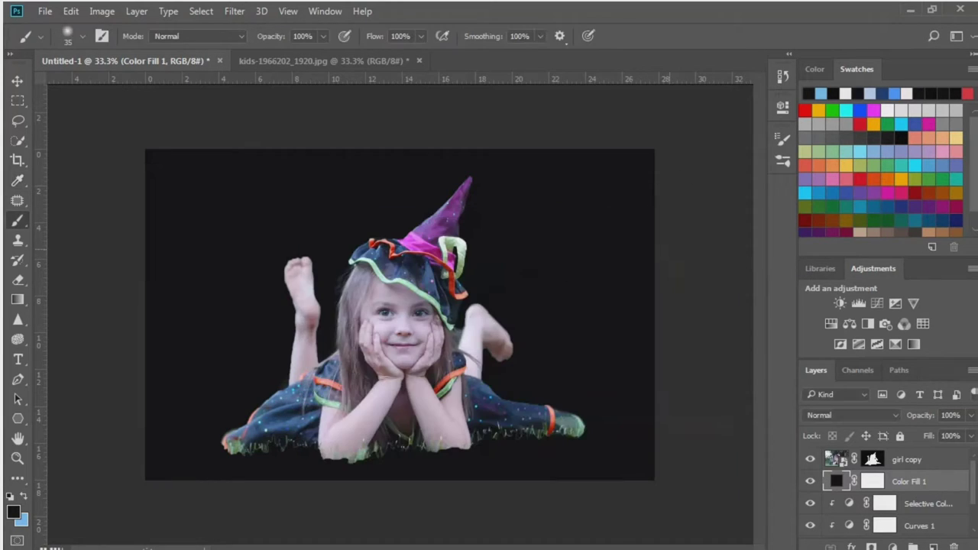
Step: Gradient the Color Fill 1 mask upward to reveal the grass along the bottom
click(872, 481)
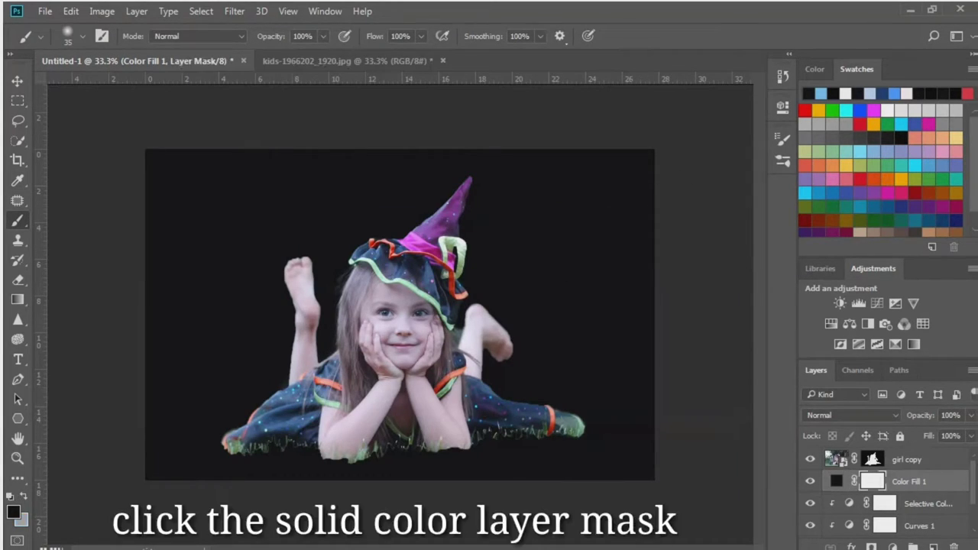
key(g)
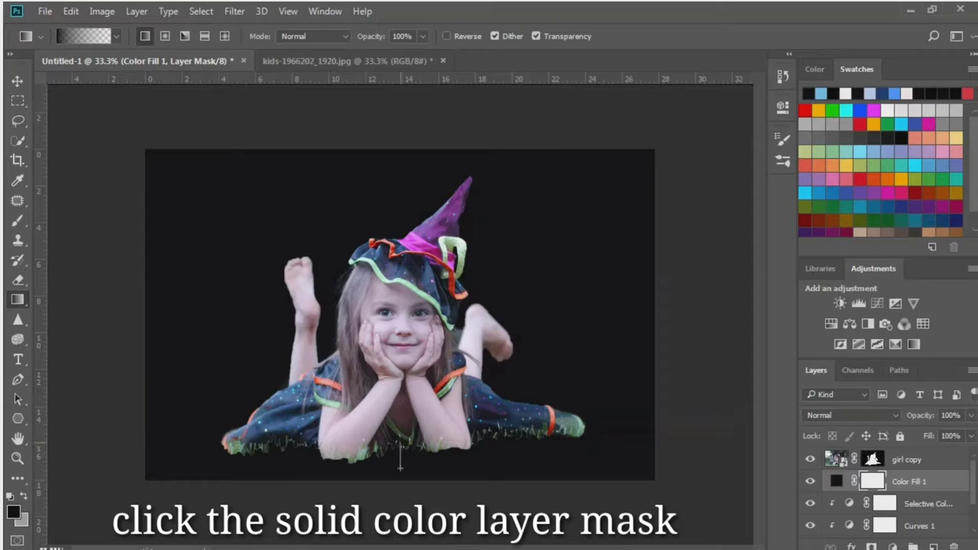
drag(400, 462, 400, 441)
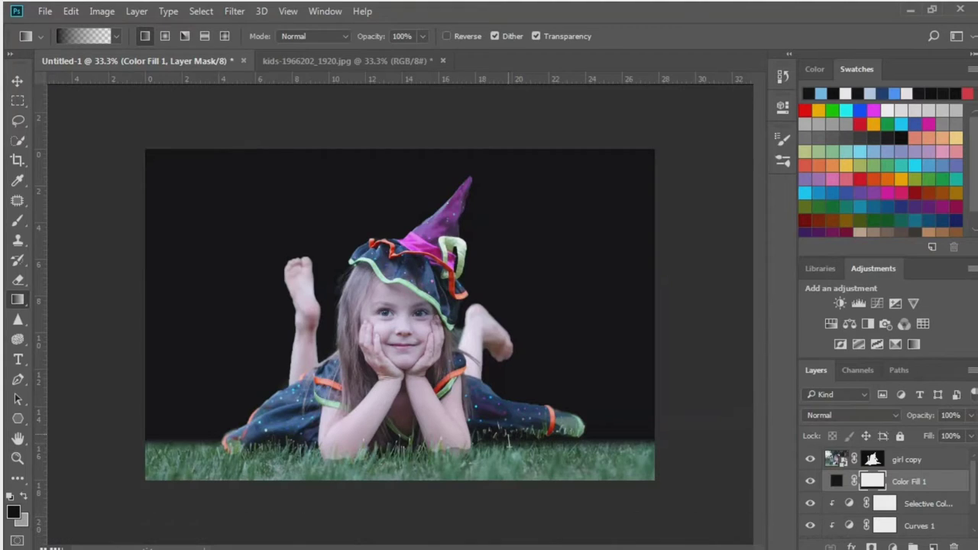
key(b)
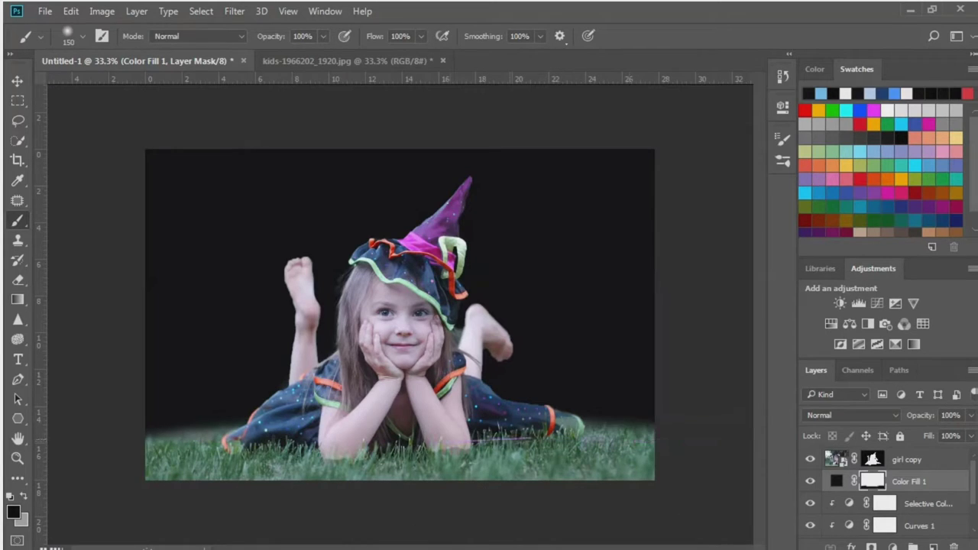
key(bracketright)
key(bracketright)
key(bracketright)
Step: Touch up the fill mask near the dress and close the kids photo without saving
click(222, 452)
click(442, 60)
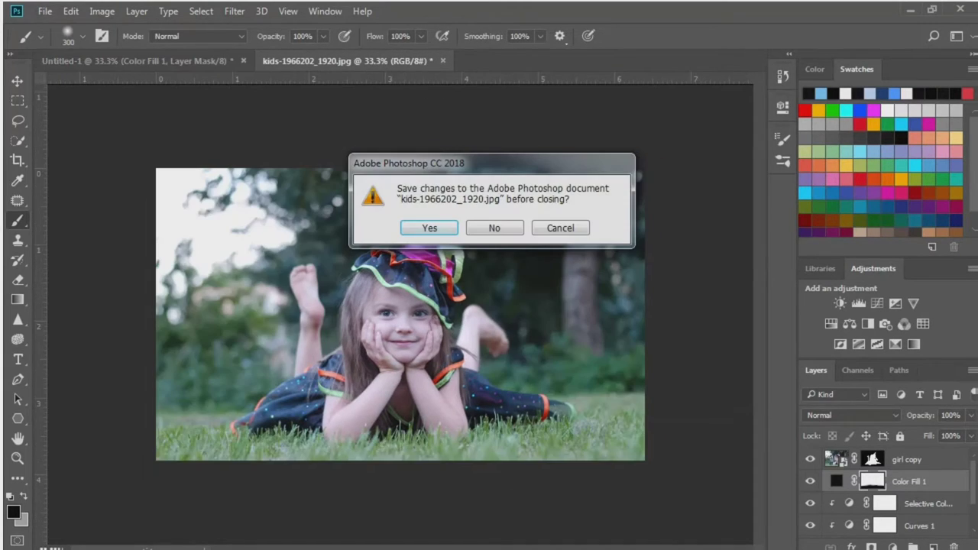
click(495, 228)
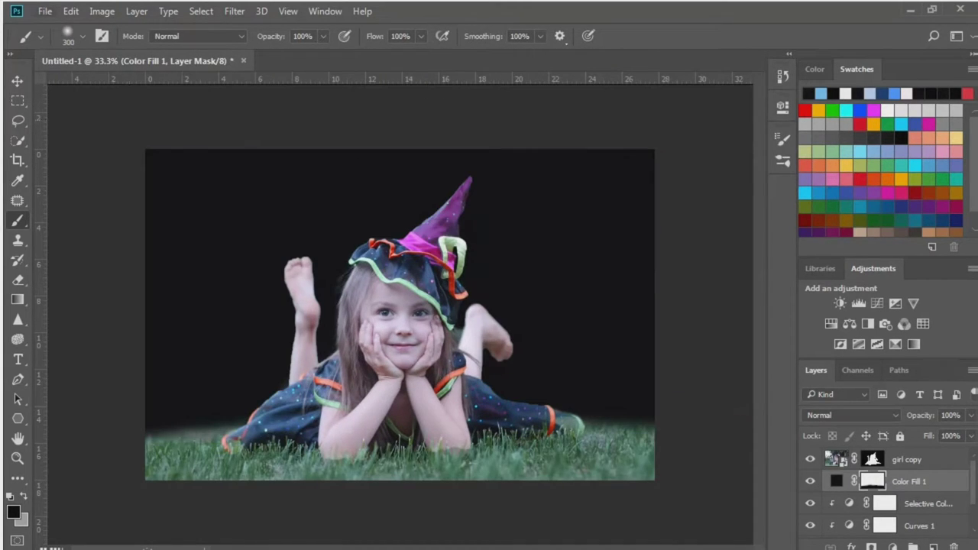
Step: Open night_sky_star_sky (2) from Downloads > New folder (5)
click(45, 10)
click(47, 39)
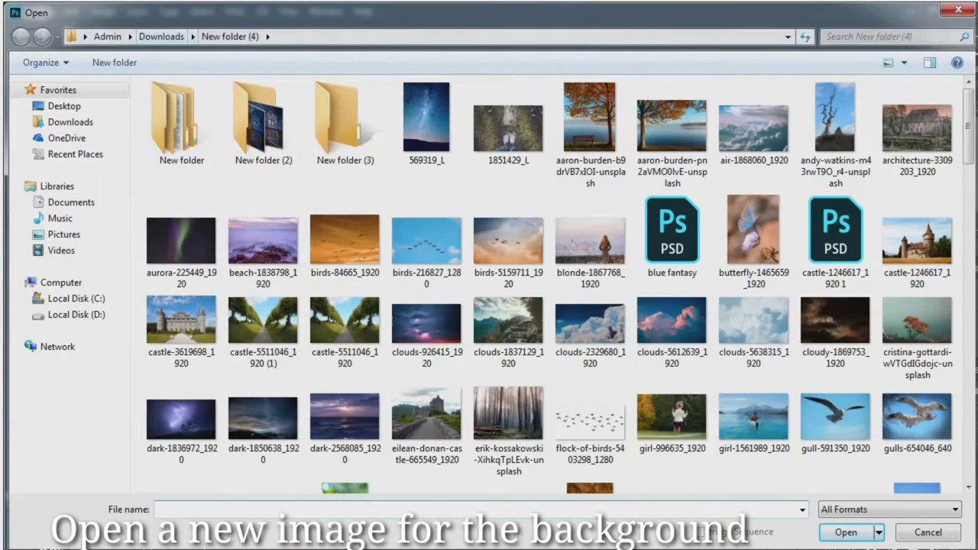
click(162, 36)
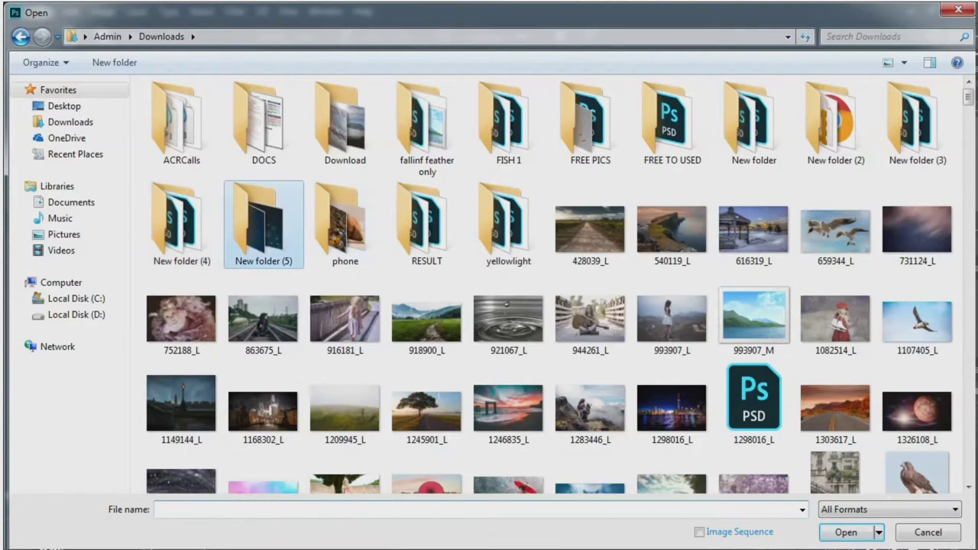
double_click(263, 222)
click(423, 130)
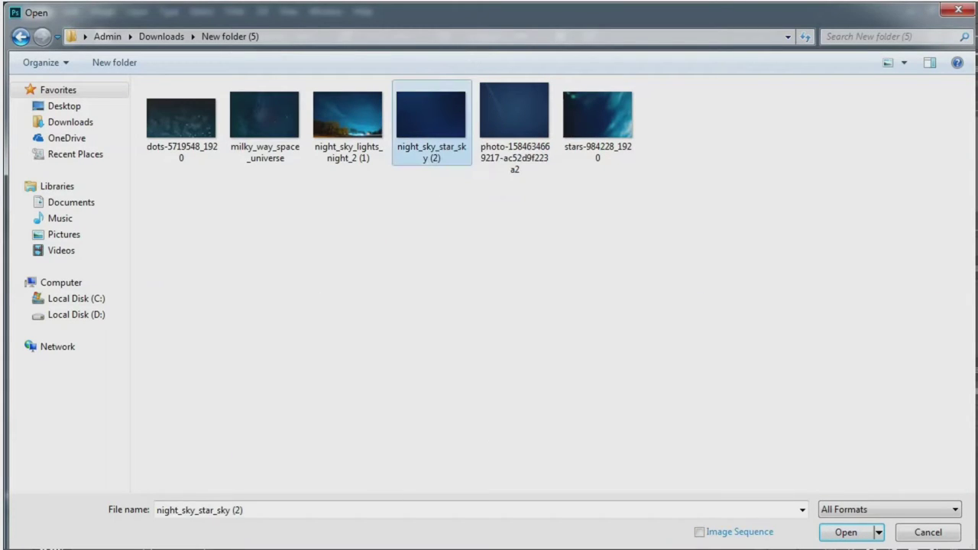
key(Return)
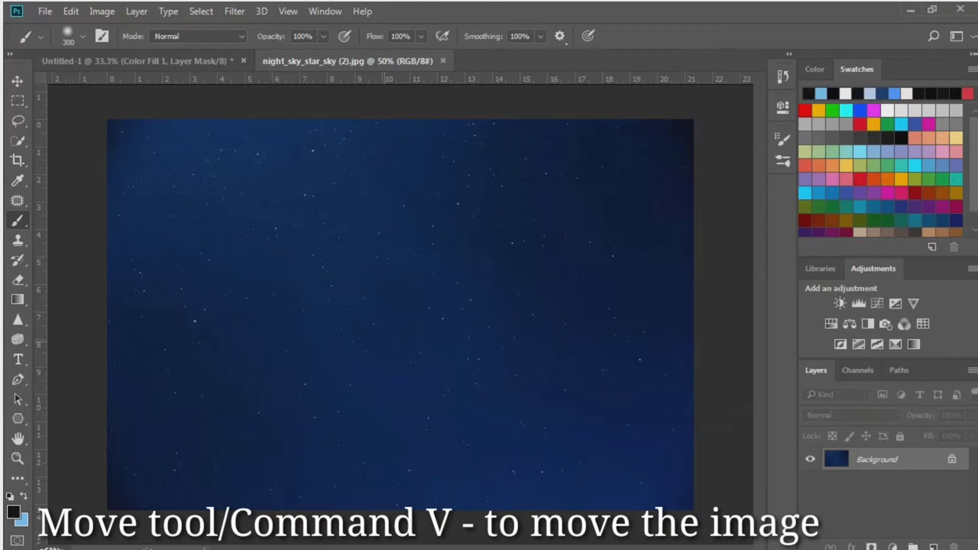
Step: Bring the night sky into Untitled-1, name the layer 'blue stars', and convert it to a smart object
key(v)
mouse_move(272, 136)
mouse_down()
mouse_move(133, 60)
mouse_move(478, 261)
mouse_up()
double_click(868, 481)
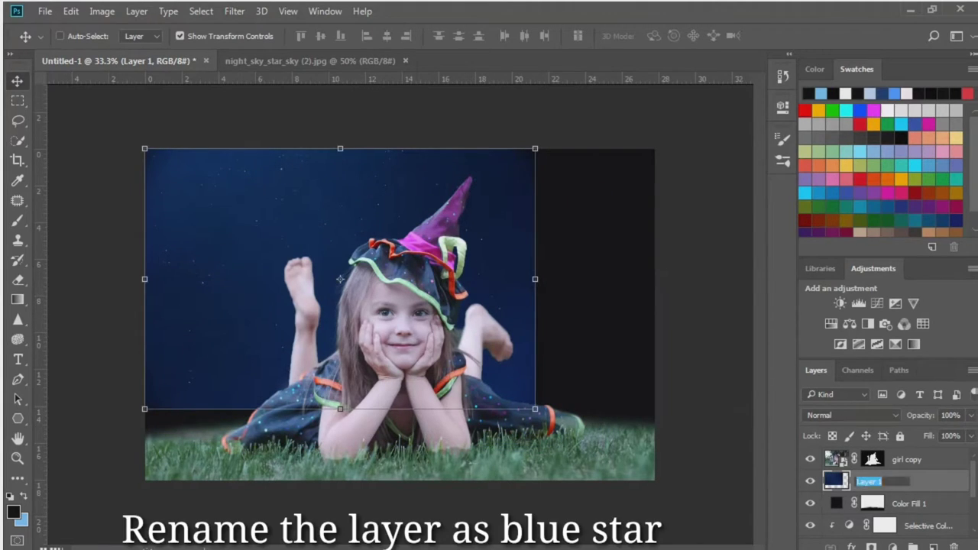
text(blue star)
text( stra)
key(Return)
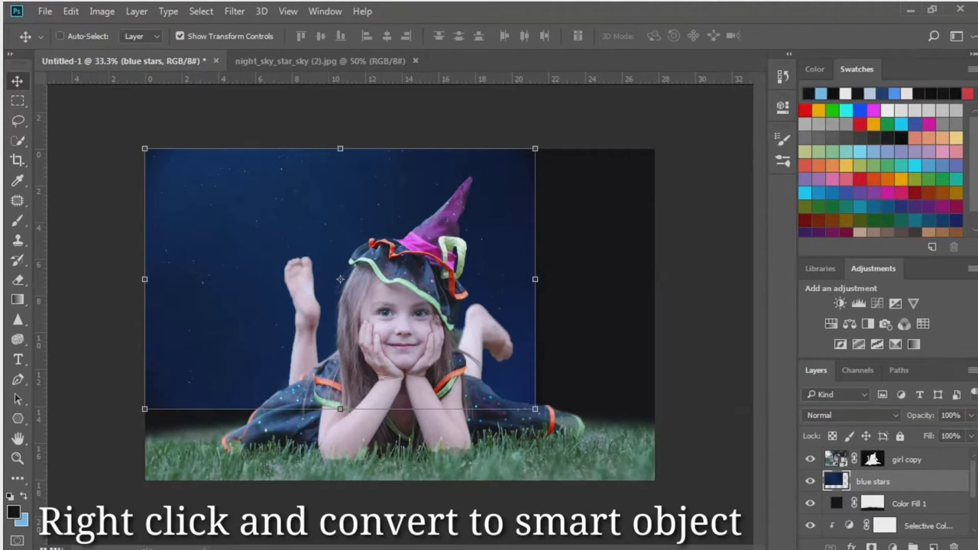
right_click(873, 481)
click(723, 192)
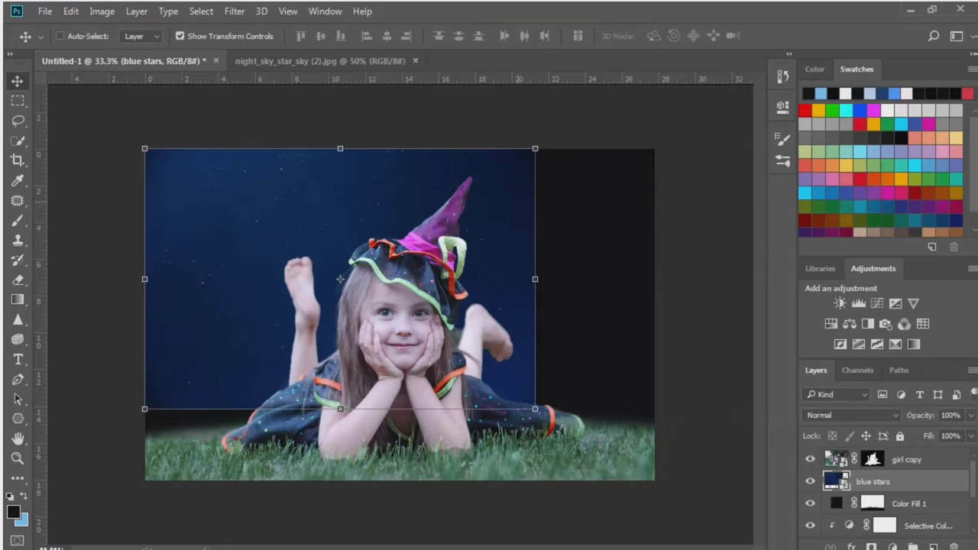
Step: Enlarge the blue stars sky with Free Transform so it covers the canvas
key(ctrl+t)
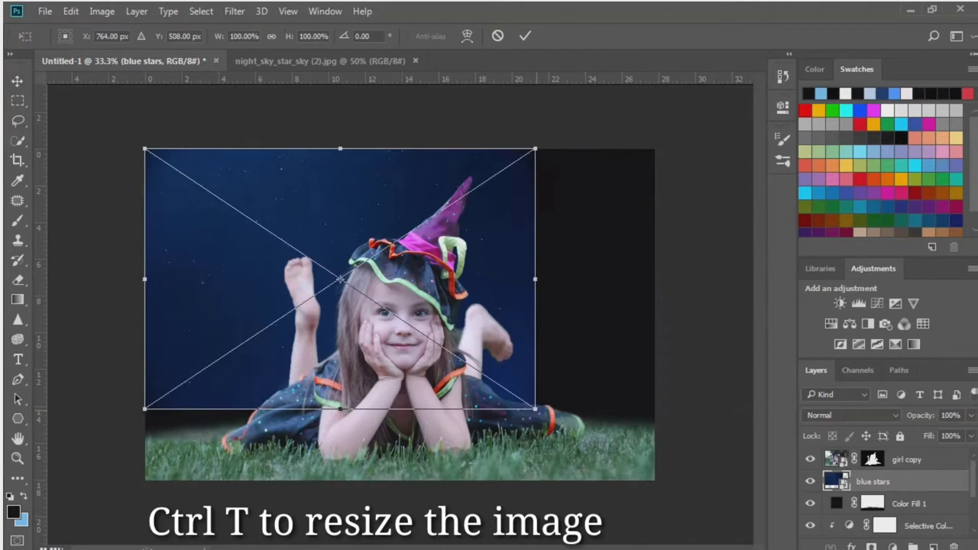
mouse_move(535, 409)
mouse_down()
mouse_move(633, 416)
mouse_move(656, 456)
mouse_up()
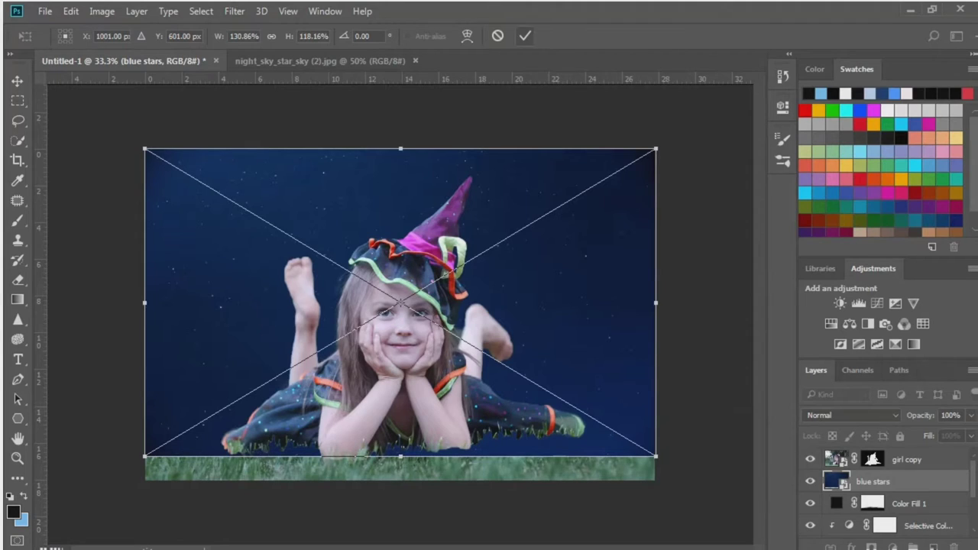
key(Return)
Step: Add a layer mask and paint along the bottom at 80% brush flow to reveal the grass
click(871, 547)
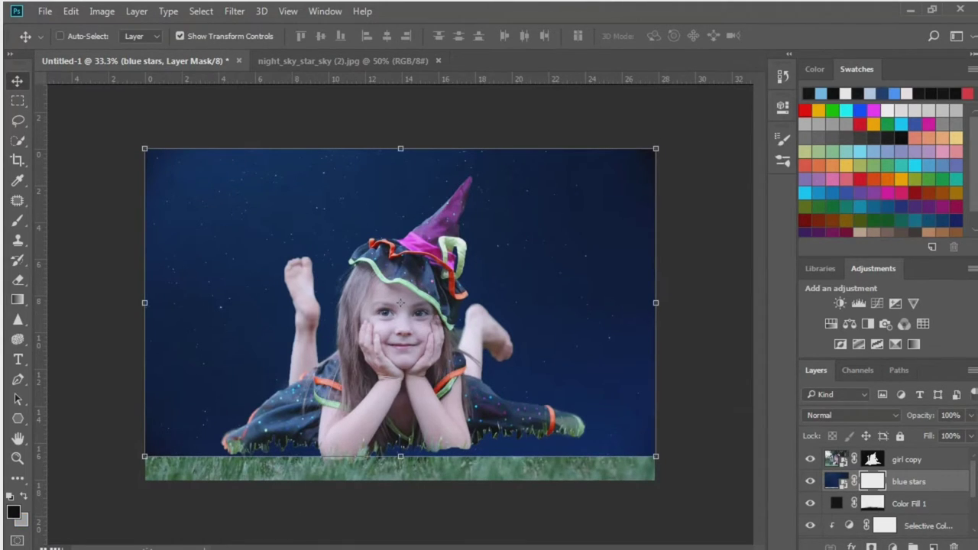
click(18, 220)
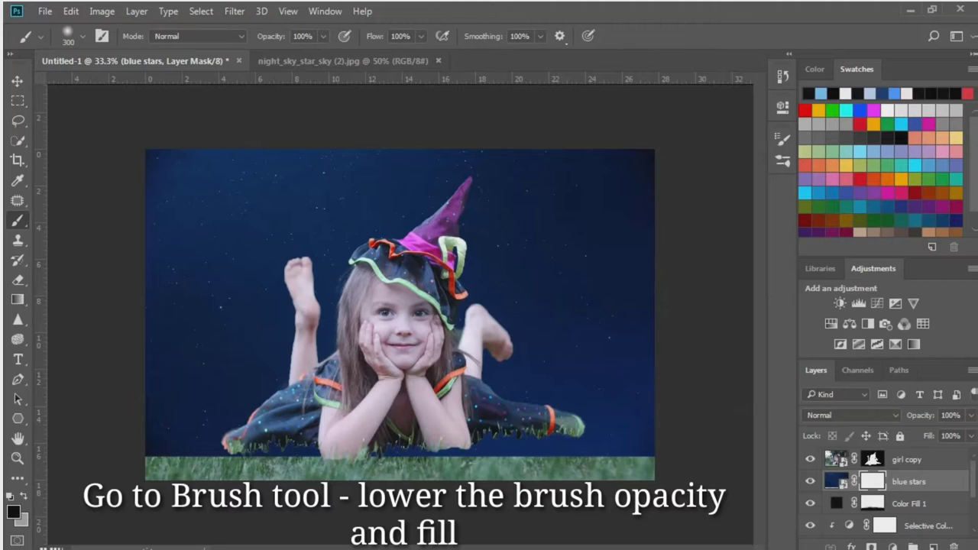
drag(410, 35, 391, 36)
text(80)
text(95)
mouse_move(320, 450)
mouse_down()
mouse_move(147, 447)
mouse_move(336, 459)
mouse_move(649, 447)
mouse_move(589, 439)
mouse_up()
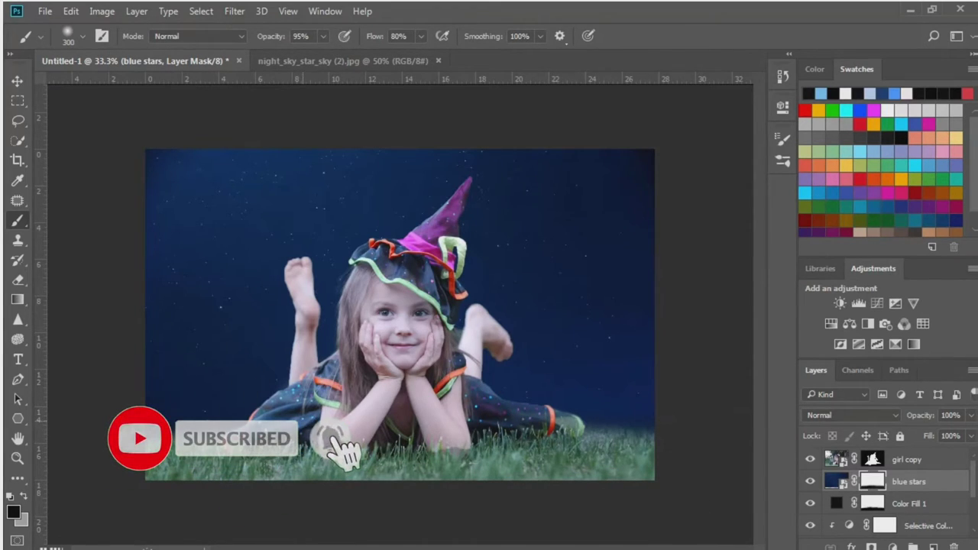
Step: Apply a Gaussian Blur smart filter with about 4.7 px radius to the blue stars image
click(836, 481)
click(235, 10)
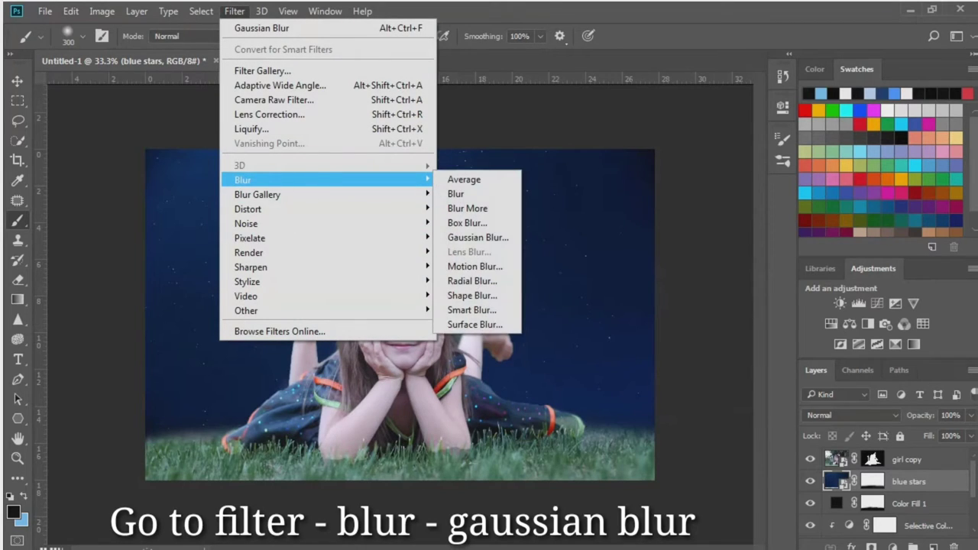
click(478, 237)
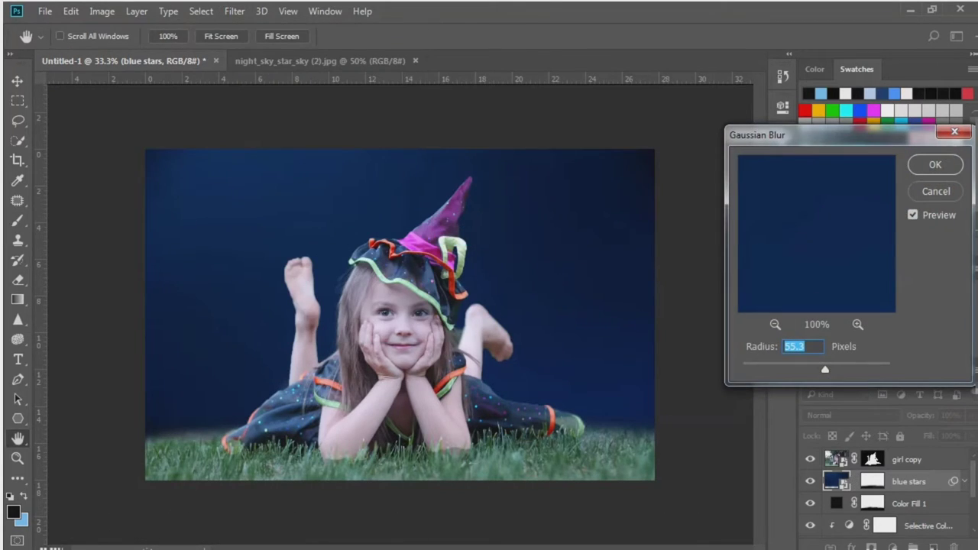
drag(825, 369, 765, 369)
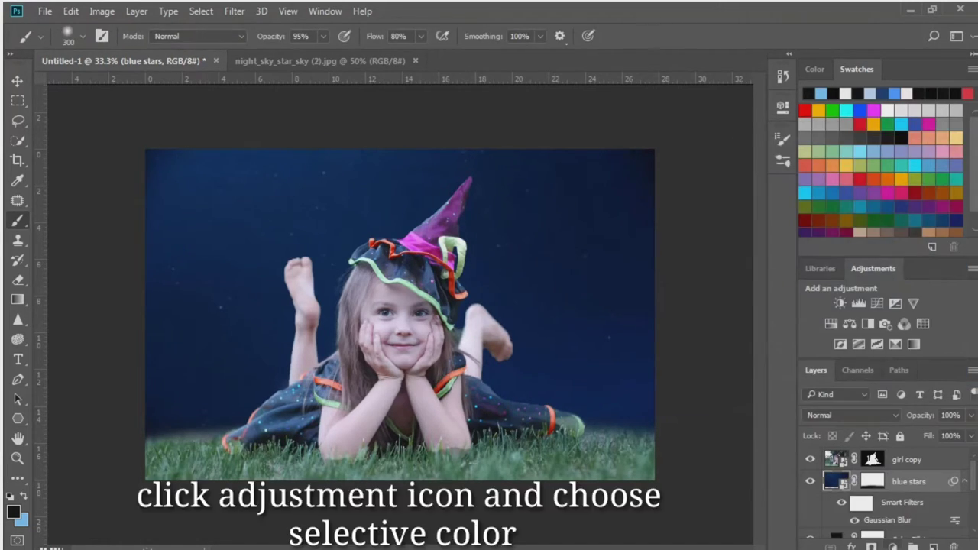
Step: Add a Selective Color layer clipped to the sky with Blues at Cyan +100, Magenta -23, Yellow +51
click(891, 547)
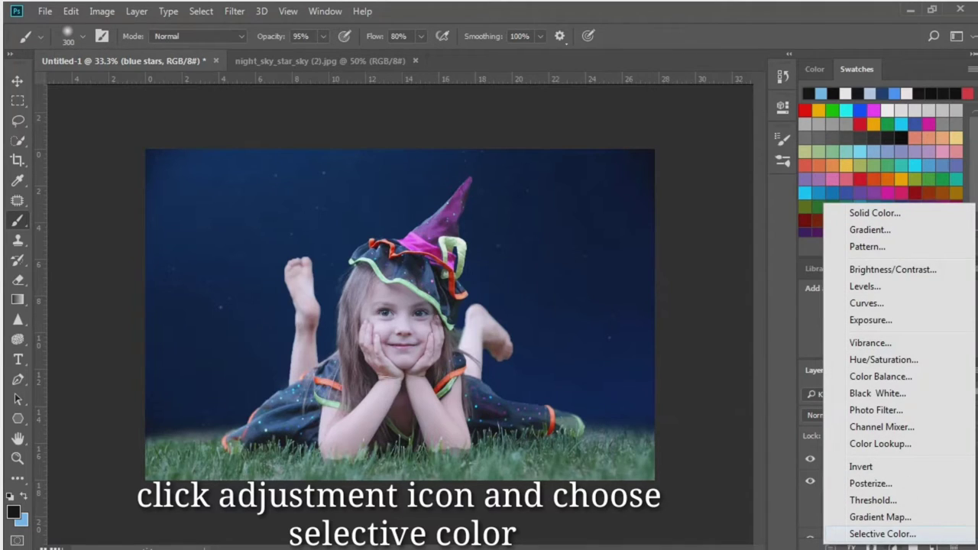
click(879, 534)
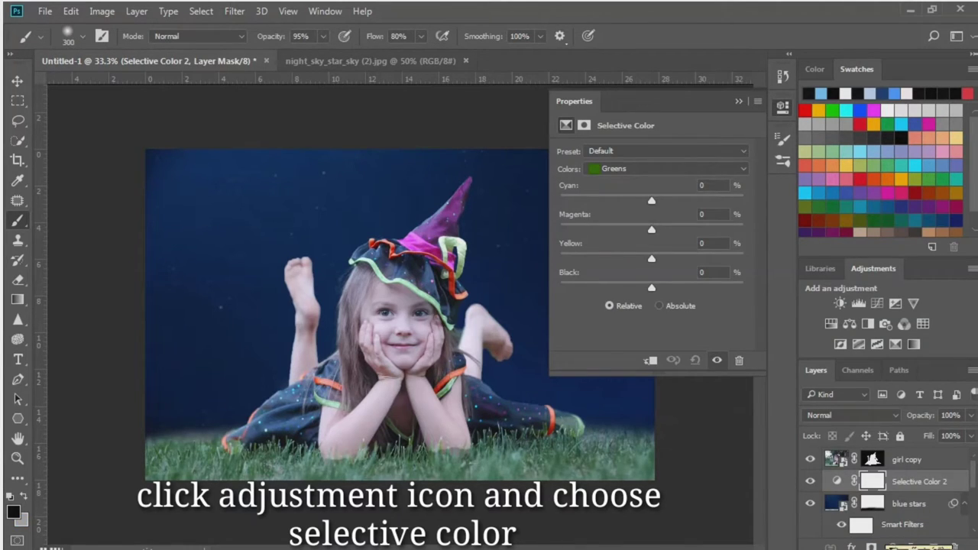
click(664, 168)
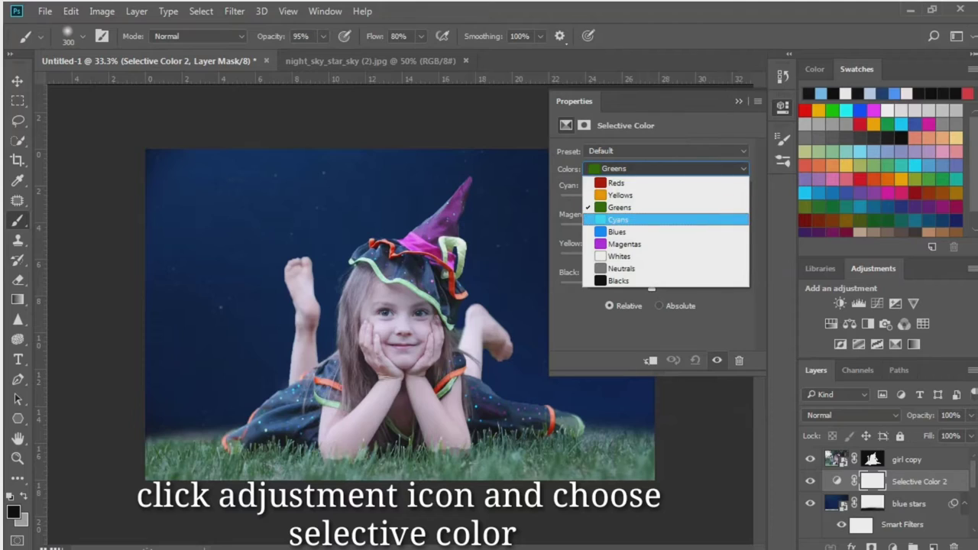
click(611, 226)
drag(650, 200, 742, 200)
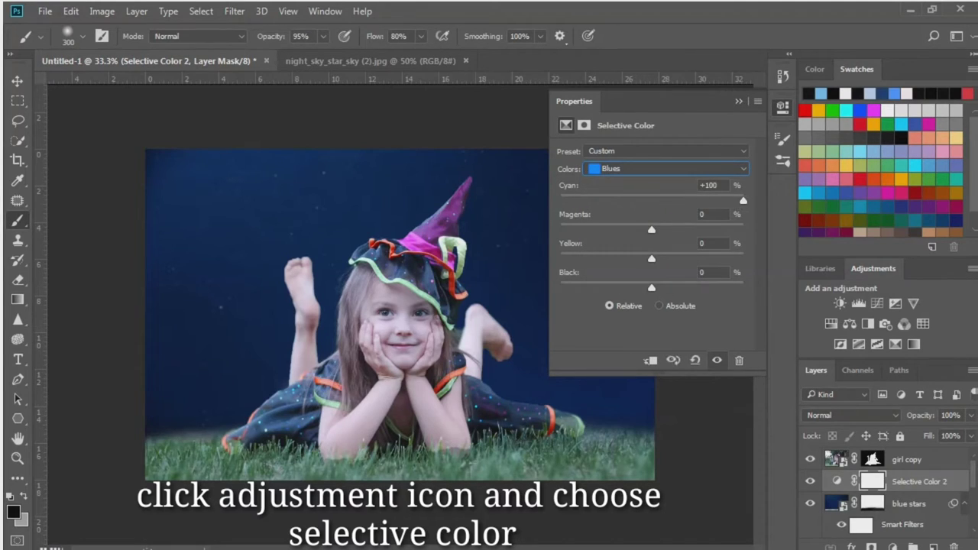
mouse_move(651, 229)
mouse_down()
mouse_move(638, 229)
mouse_move(698, 258)
mouse_move(630, 229)
mouse_up()
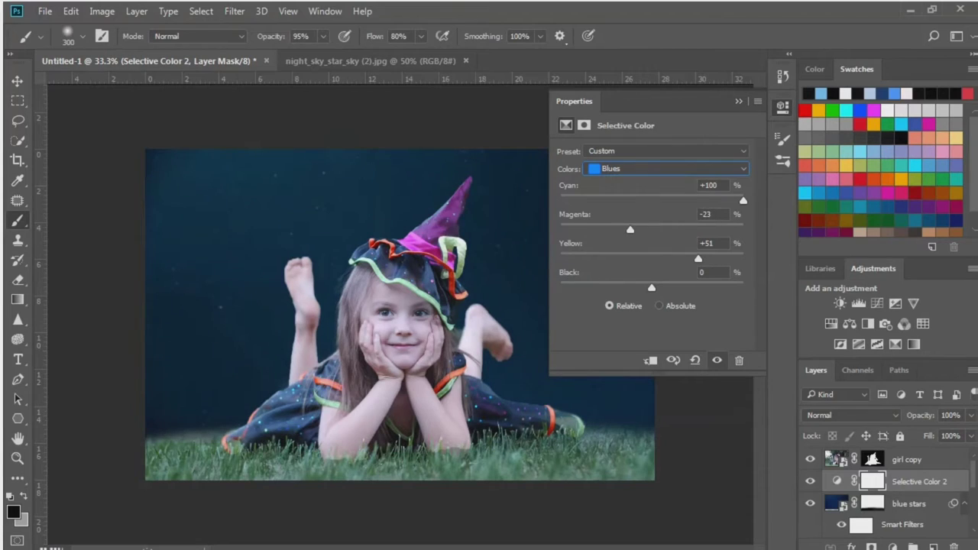
drag(651, 287, 726, 287)
key(ctrl+alt+g)
Step: Set the Selective Color Cyans range to Cyan +33 and Black -58
click(667, 168)
click(667, 154)
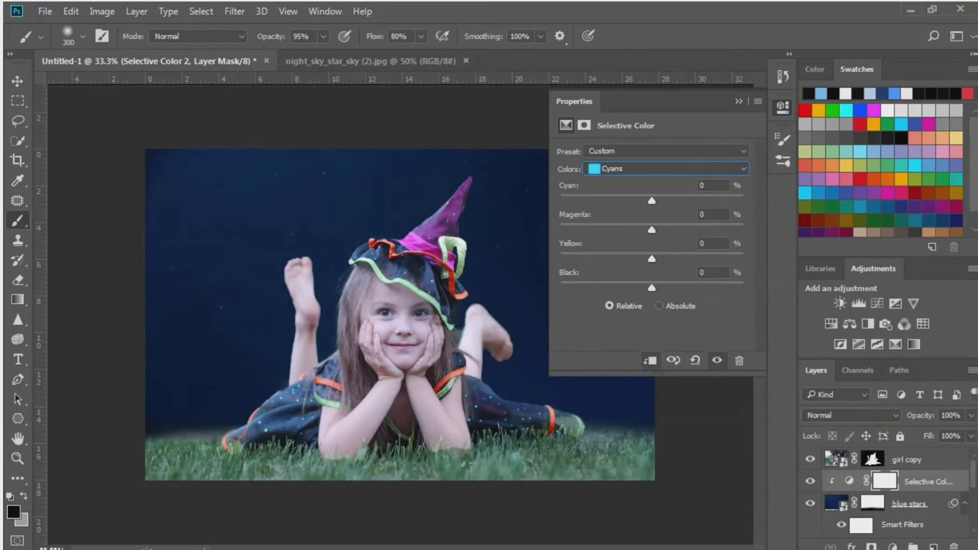
drag(651, 200, 682, 200)
drag(651, 287, 598, 287)
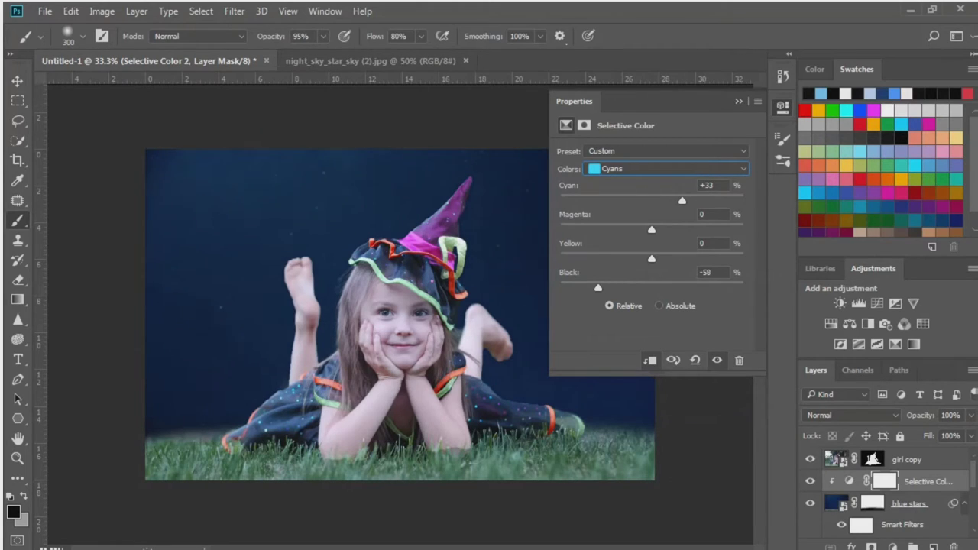
click(738, 101)
Step: Open dots-5719548_1920.jpg and close the night_sky_star_sky (2).jpg document
click(45, 10)
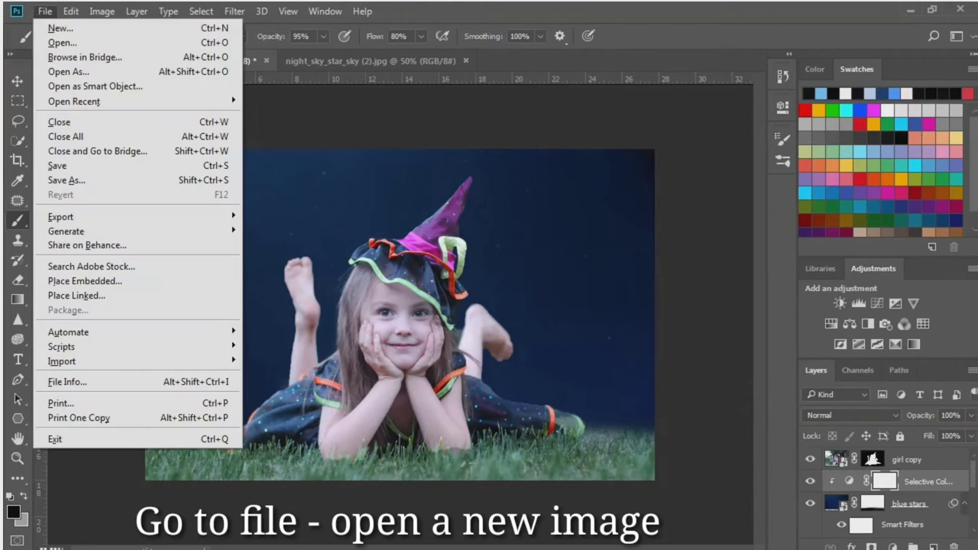
click(61, 43)
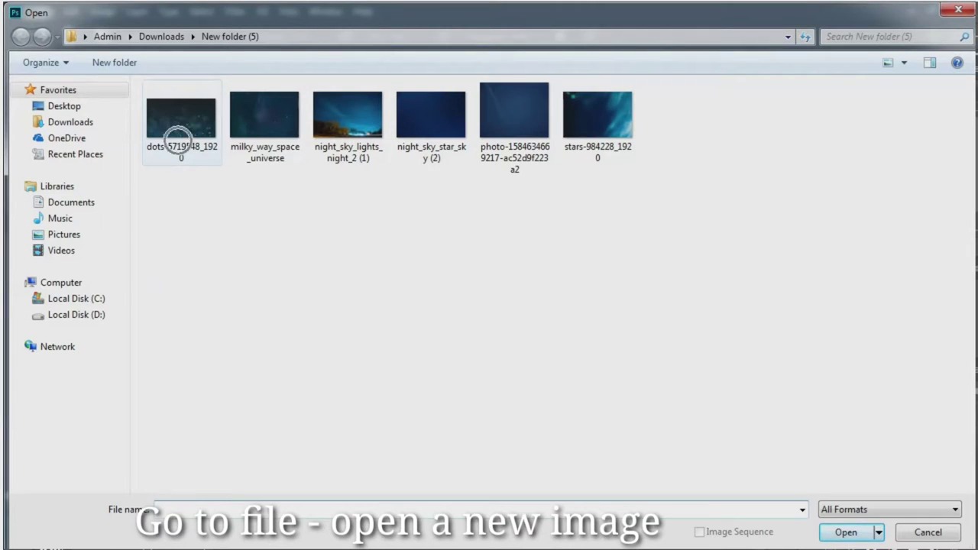
click(180, 122)
click(846, 531)
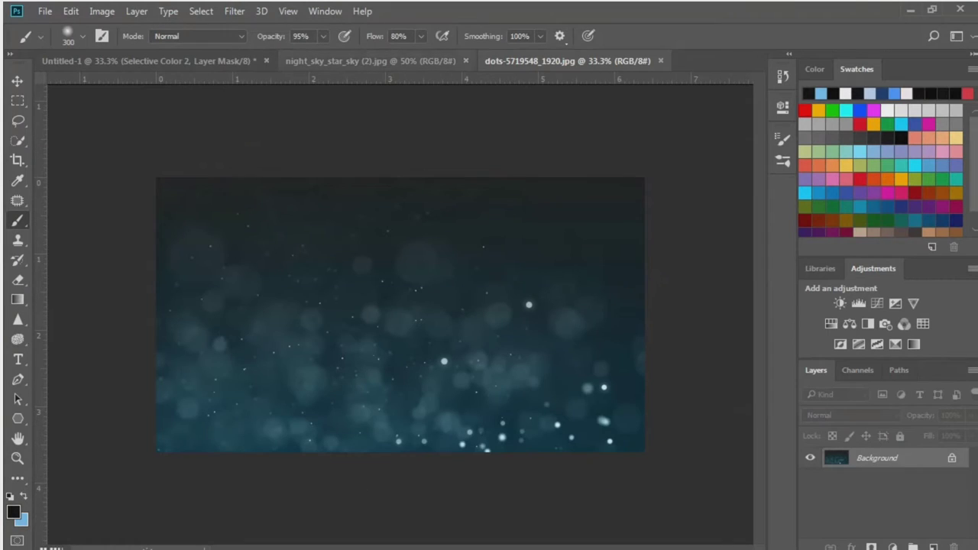
click(465, 61)
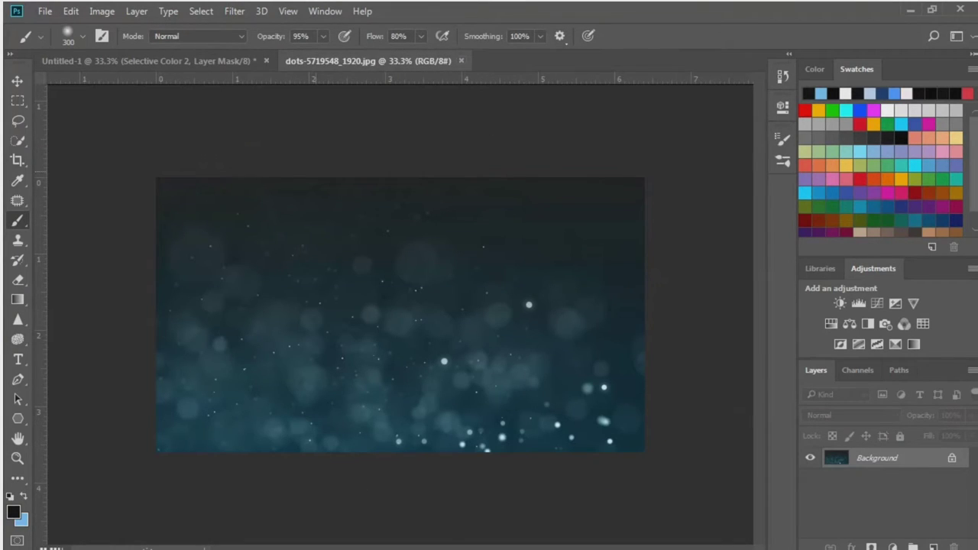
Step: Drag the dots image into Untitled-1 as a layer and shift it up and left
key(v)
click(160, 60)
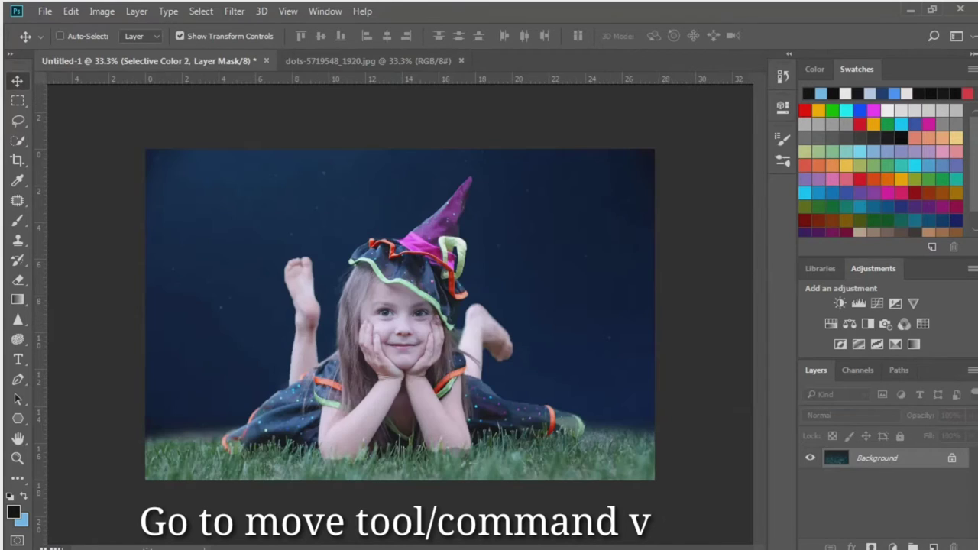
drag(160, 60, 413, 334)
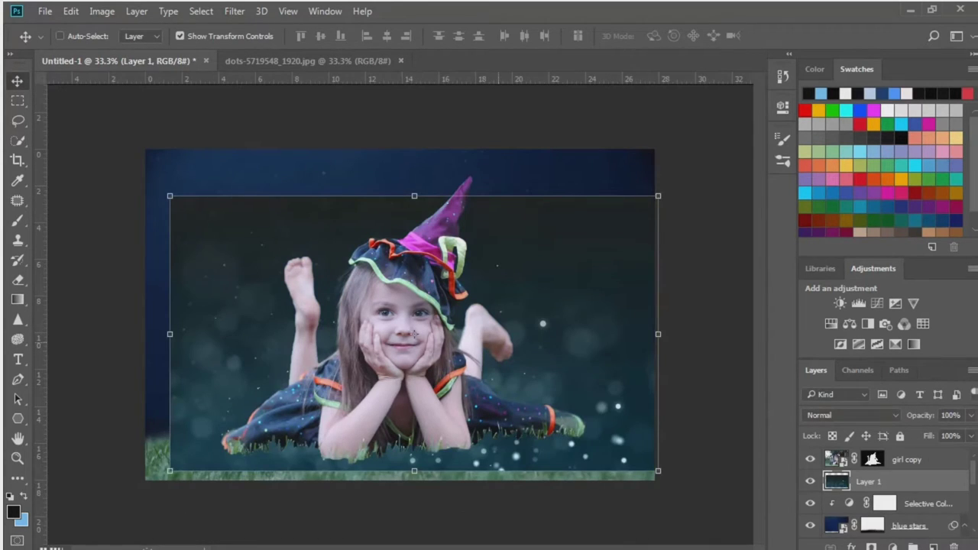
drag(500, 297, 472, 246)
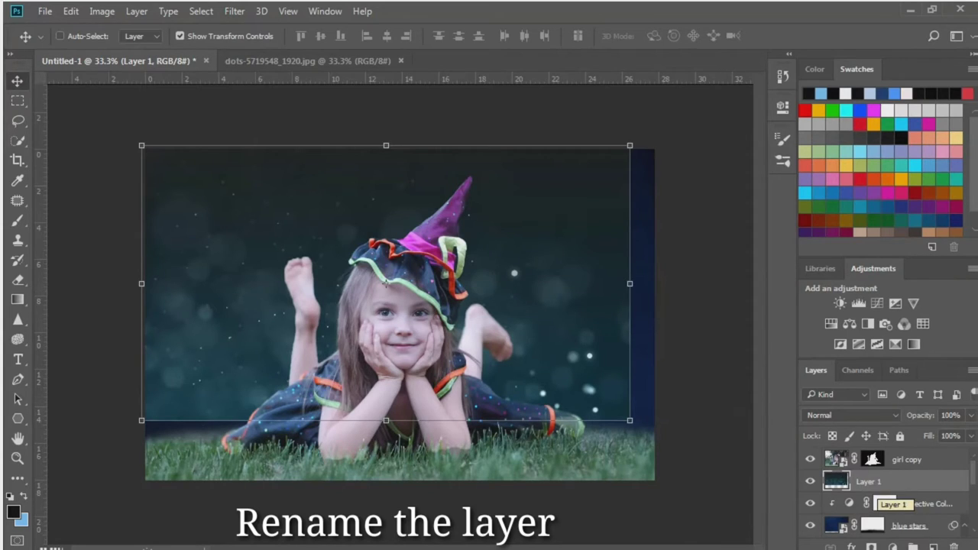
Step: Rename Layer 1 to 'dots' and convert it to a smart object
double_click(868, 481)
text(dots)
key(Return)
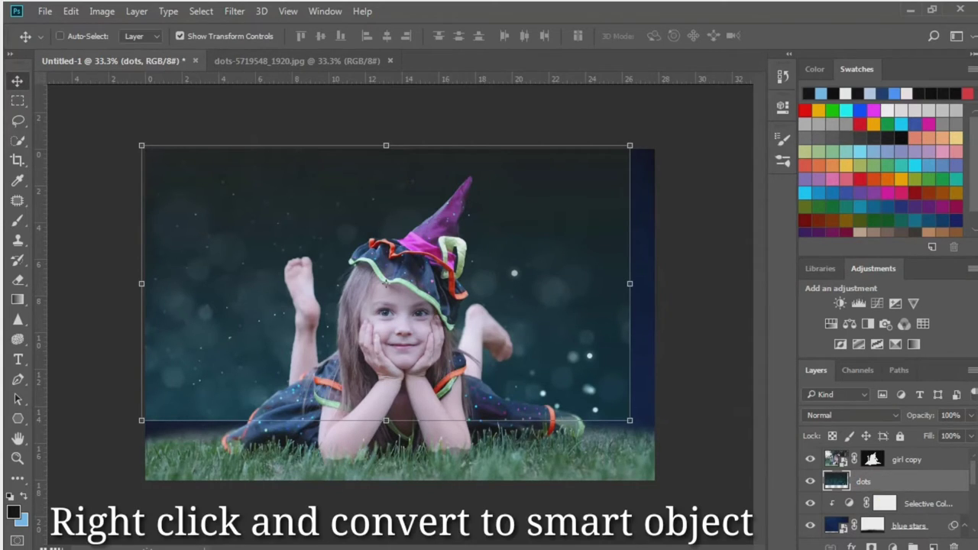
right_click(871, 481)
click(722, 190)
Step: Stretch the dots layer with Free Transform to cover the image
key(ctrl+t)
drag(630, 420, 657, 451)
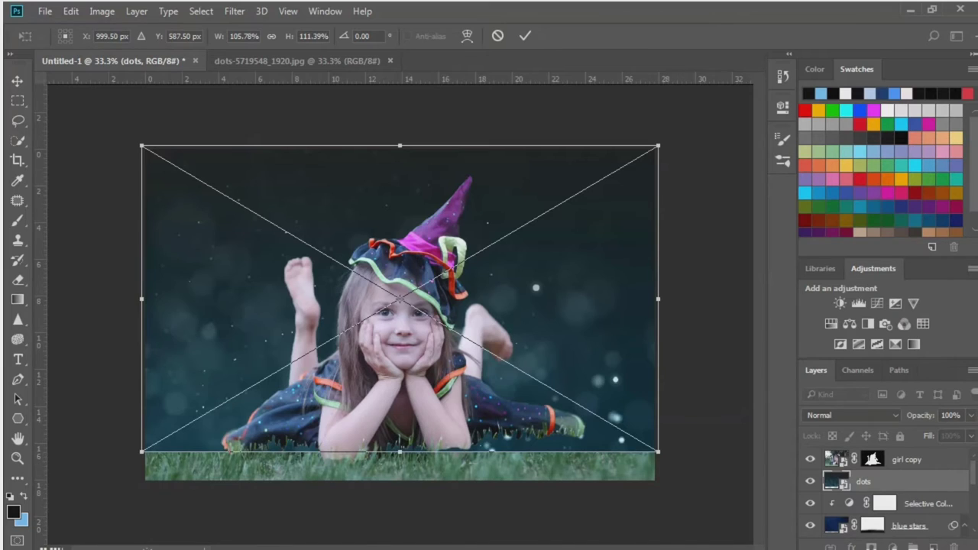
click(524, 36)
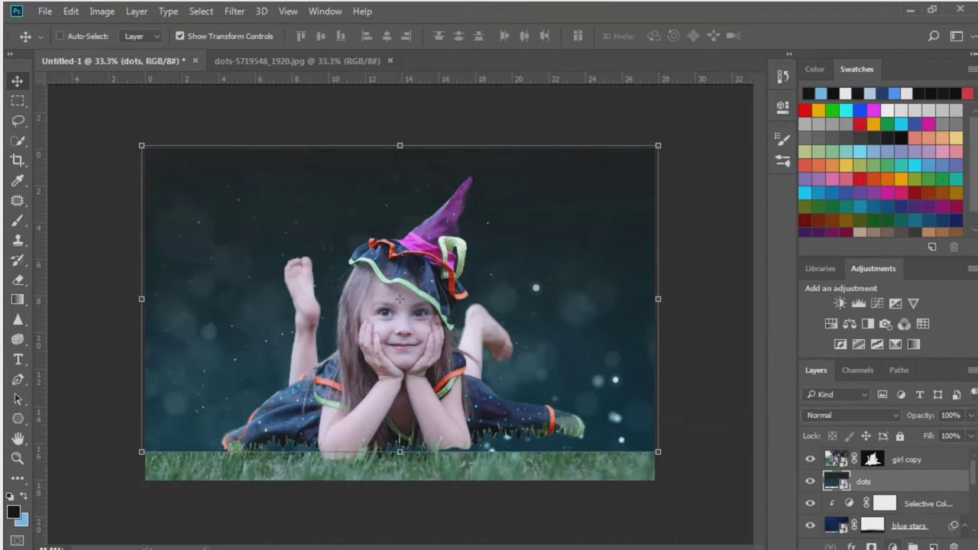
Step: Mask the dots off the grass and set the layer's blend mode to Lighten
click(870, 546)
click(18, 220)
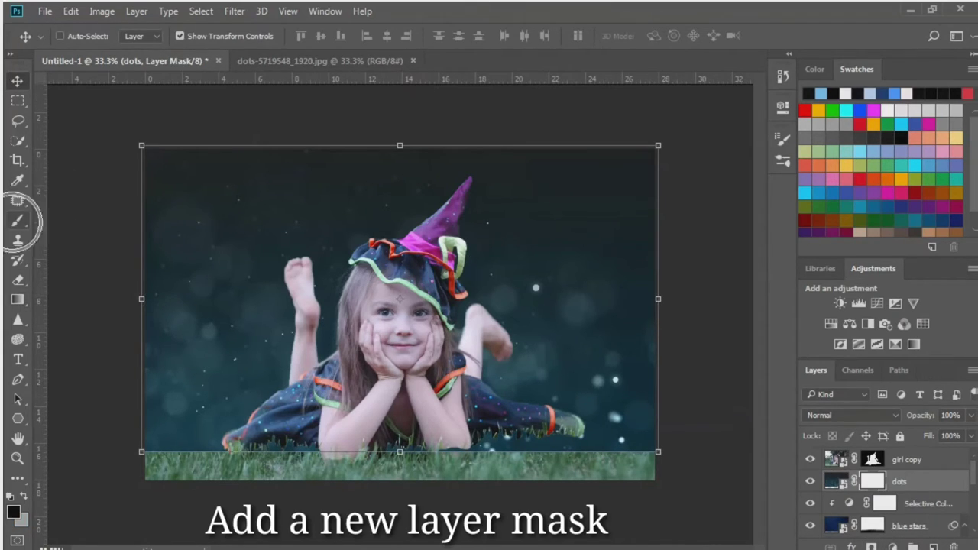
mouse_move(149, 446)
mouse_down()
mouse_move(480, 446)
mouse_move(671, 462)
mouse_up()
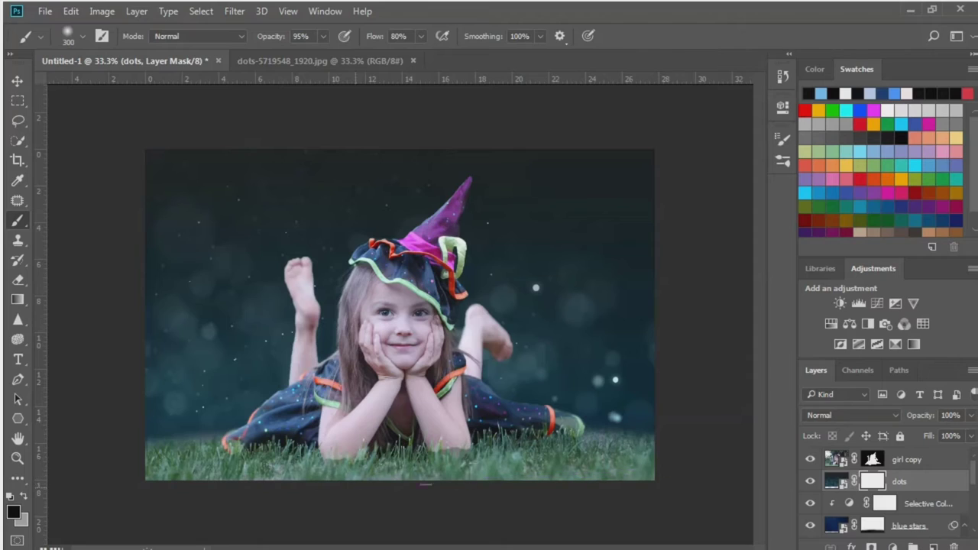
click(849, 415)
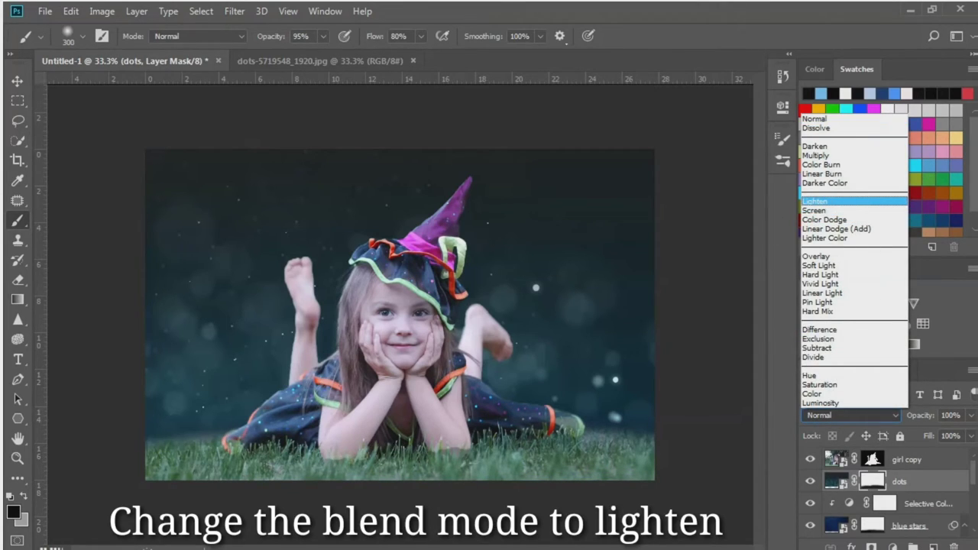
key(Return)
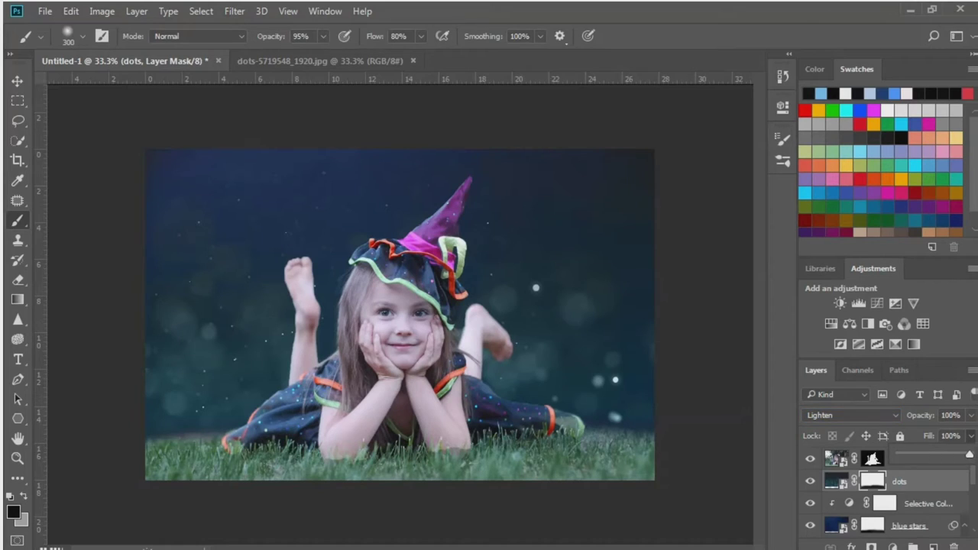
Step: Add a Color Balance layer above Selective Color with midtones Yellow–Blue +27
click(924, 504)
click(893, 547)
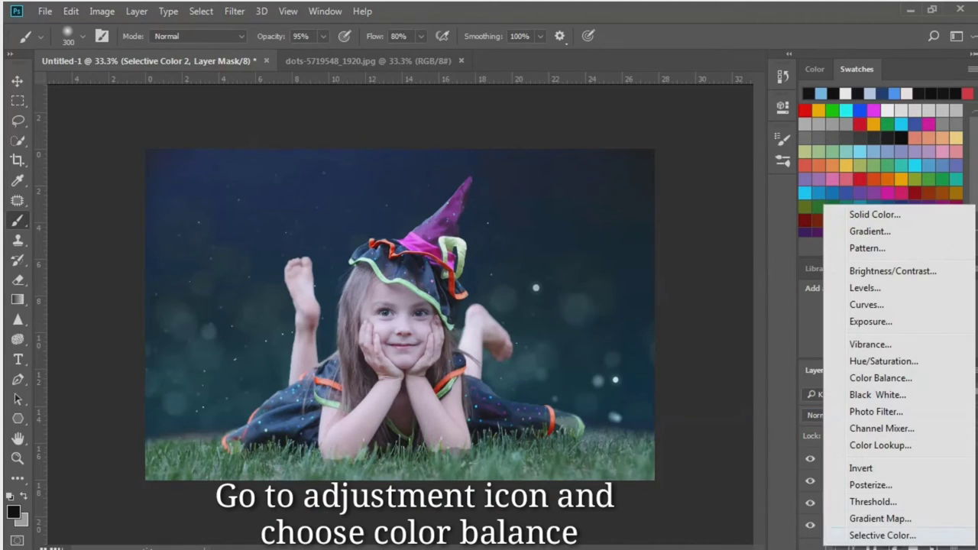
click(880, 378)
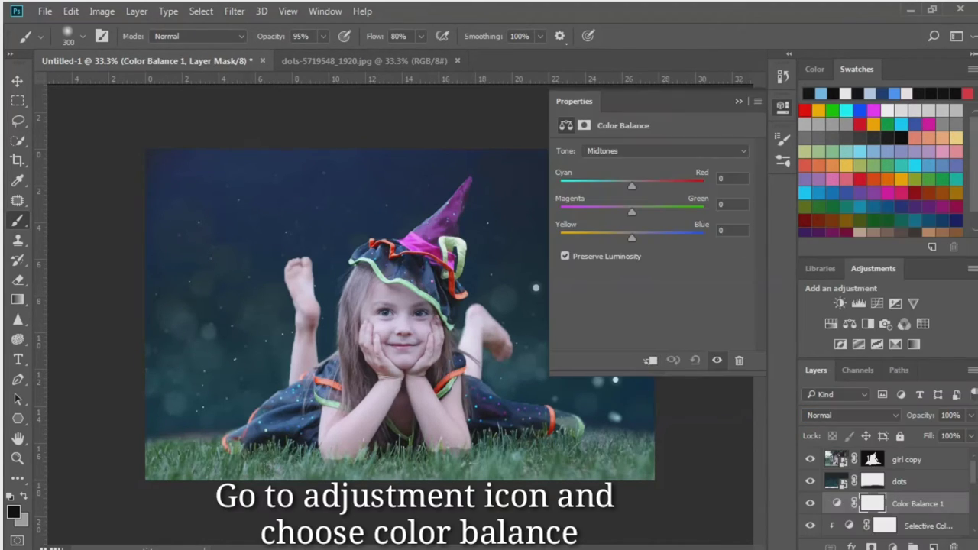
drag(631, 238, 650, 238)
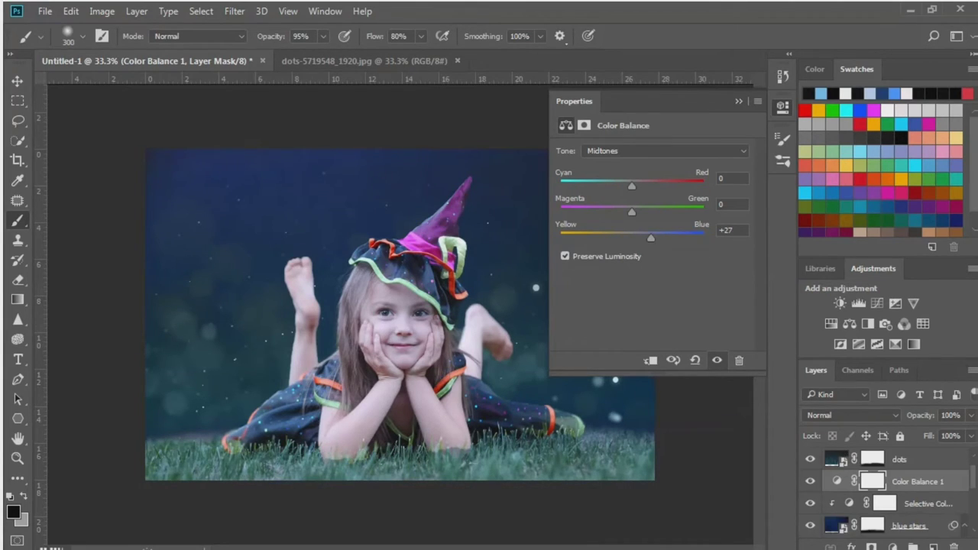
Step: Add a second Color Balance above dots with midtones Cyan -10, Green +11, Blue +4
click(899, 481)
click(782, 107)
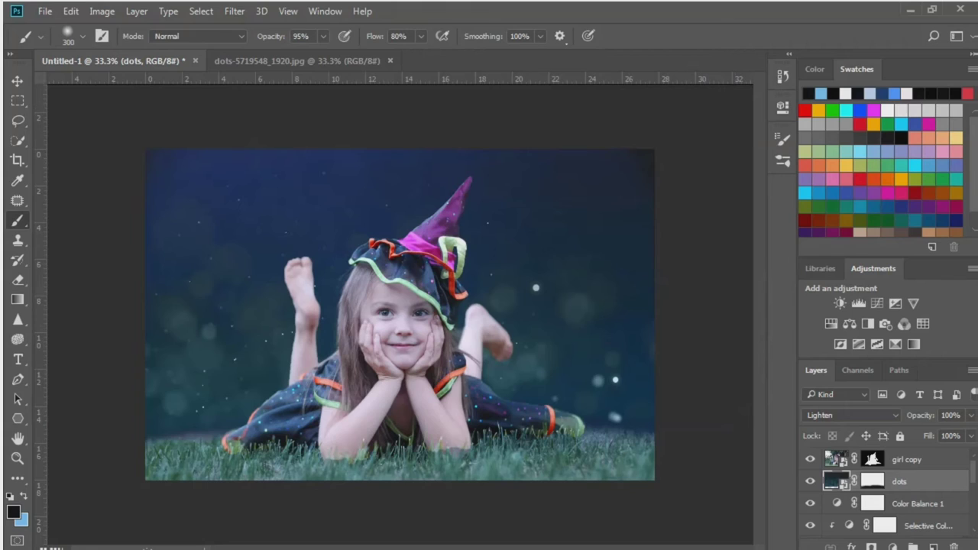
click(892, 546)
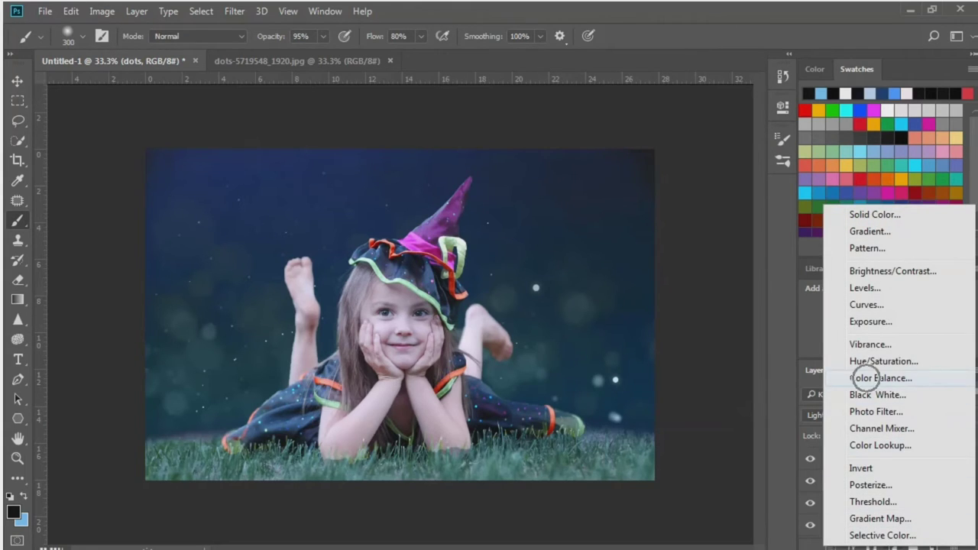
click(865, 377)
drag(631, 237, 634, 238)
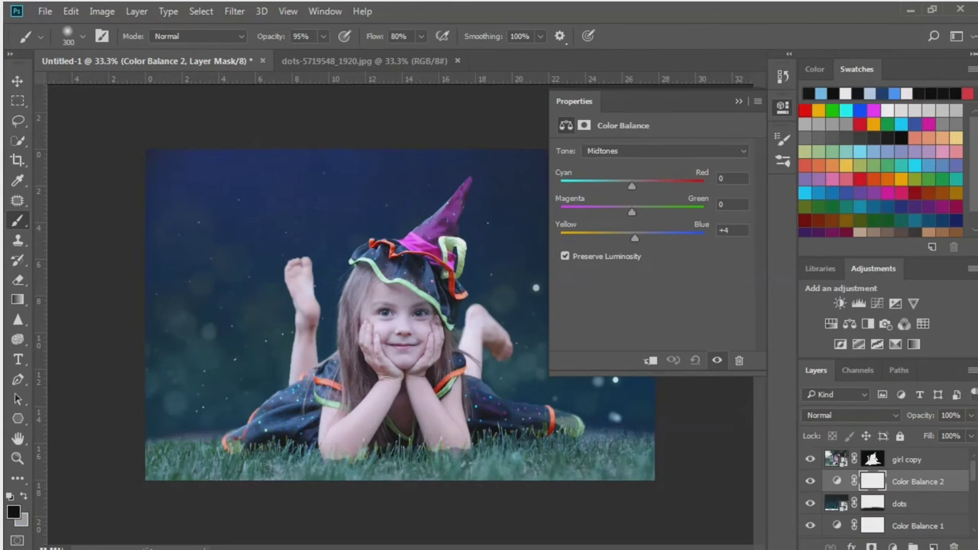
drag(632, 186, 624, 185)
click(723, 204)
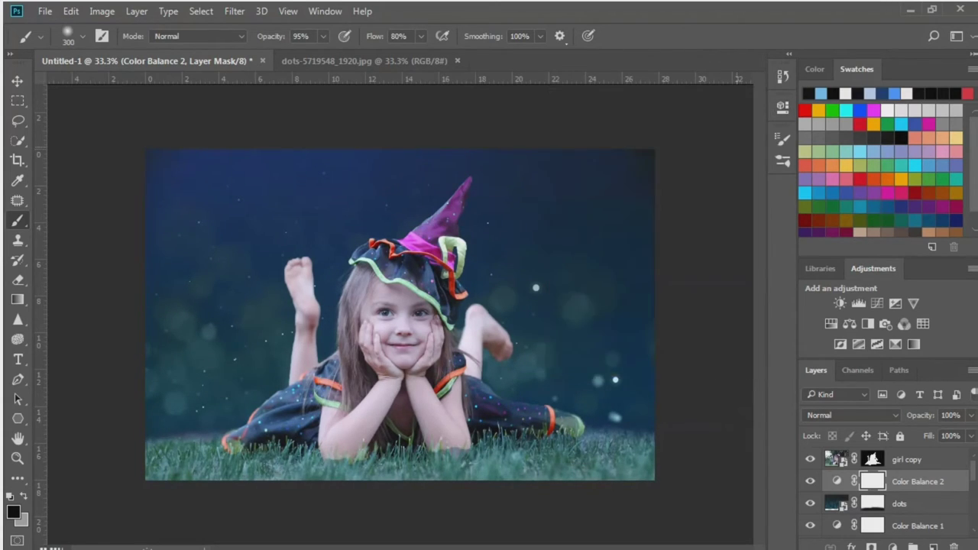
Step: Create a new empty layer and set the foreground colour to white
key(ctrl+shift+alt+n)
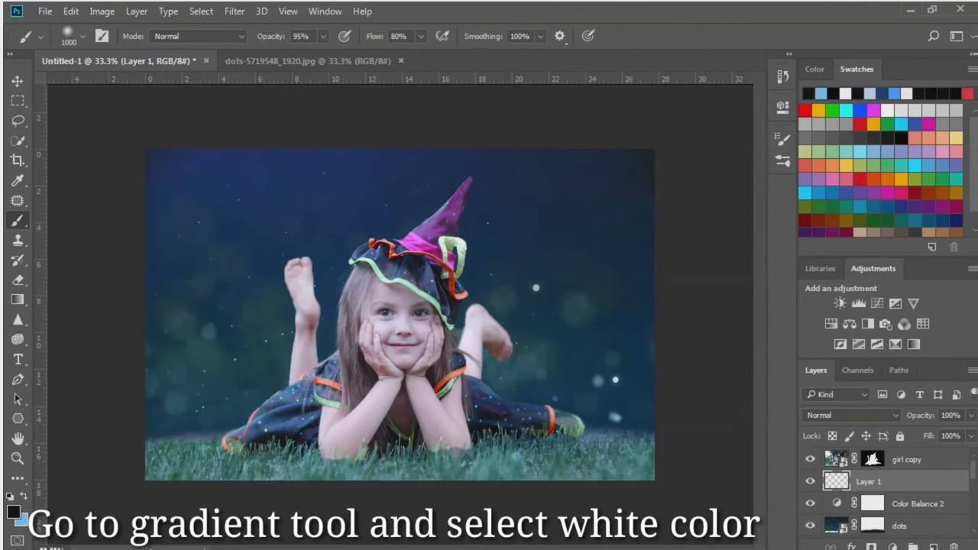
click(13, 511)
click(321, 260)
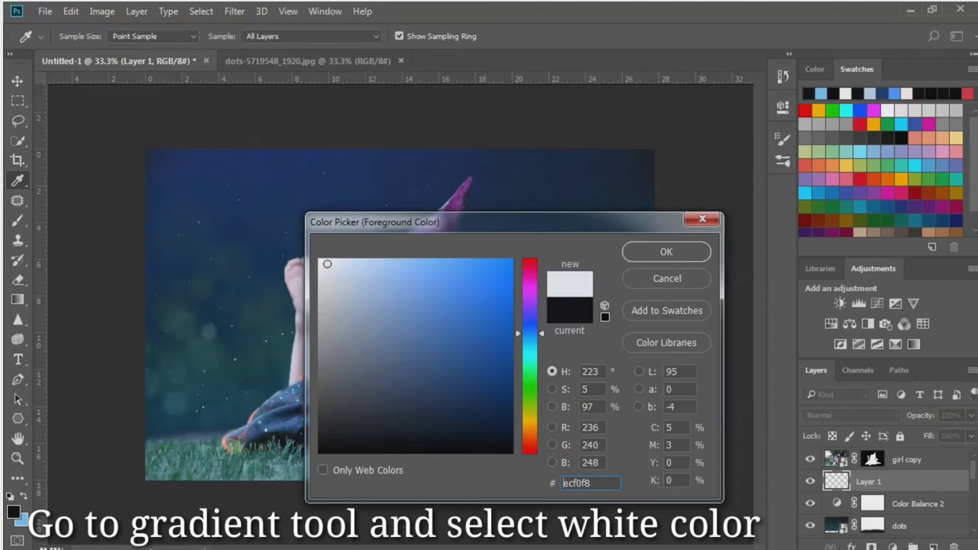
click(666, 251)
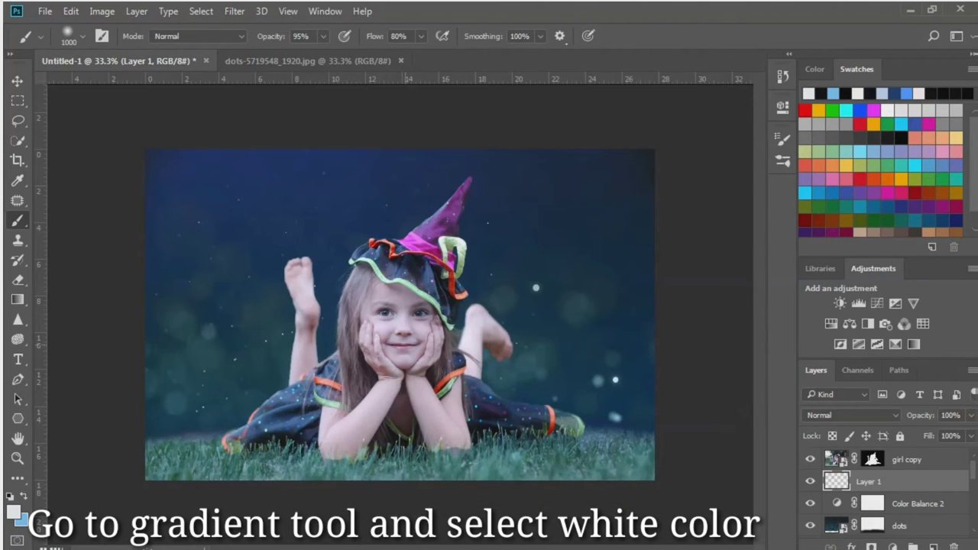
Step: Paint a soft white glow behind the girl's head and shoulders and blend it in Screen mode
click(412, 298)
click(458, 298)
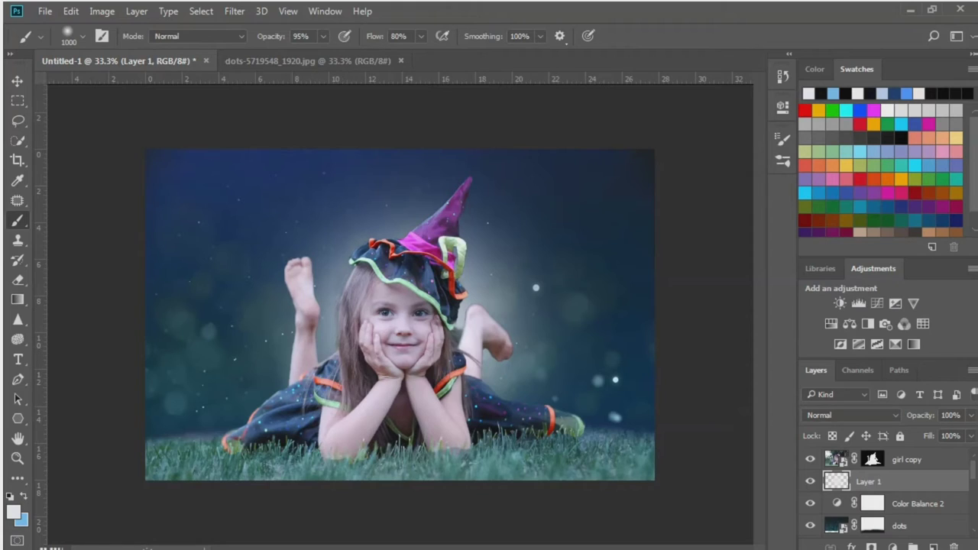
click(850, 415)
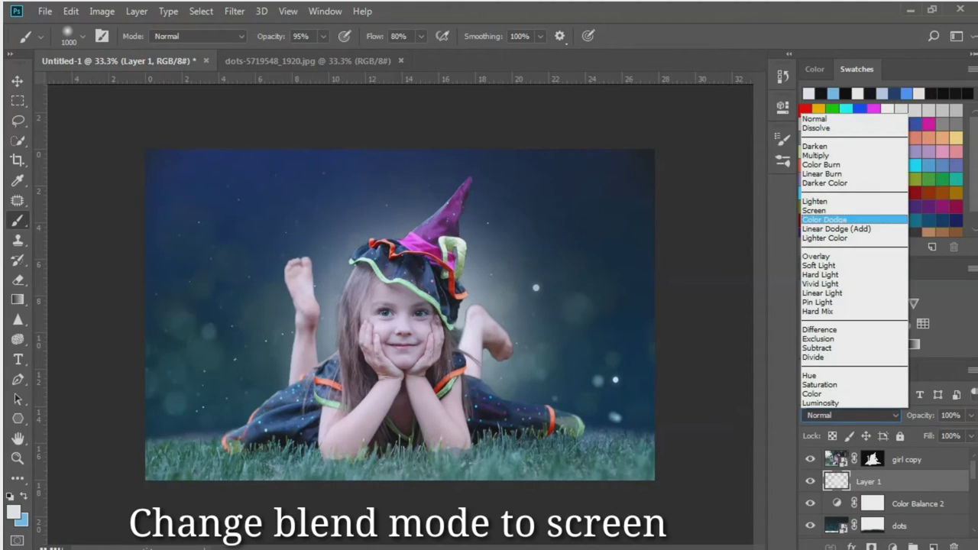
click(815, 210)
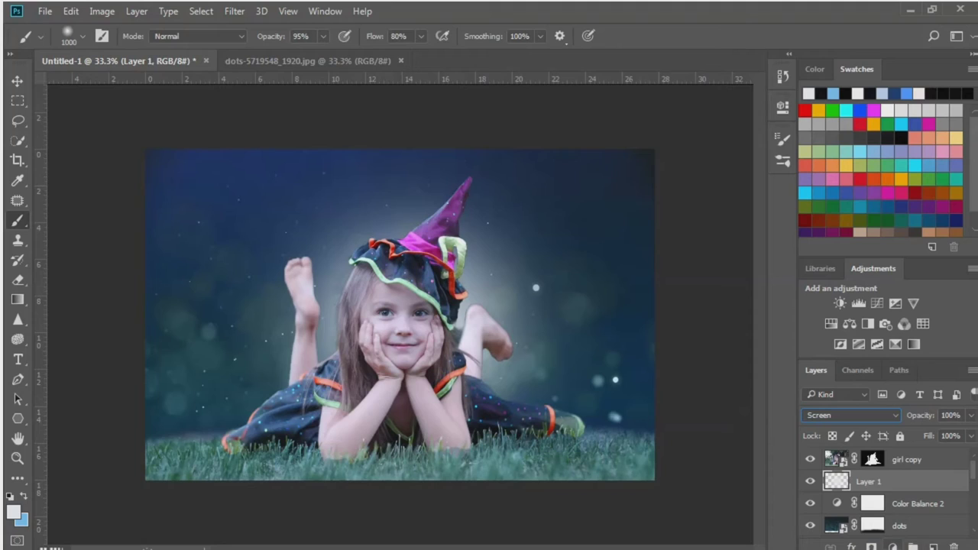
click(893, 547)
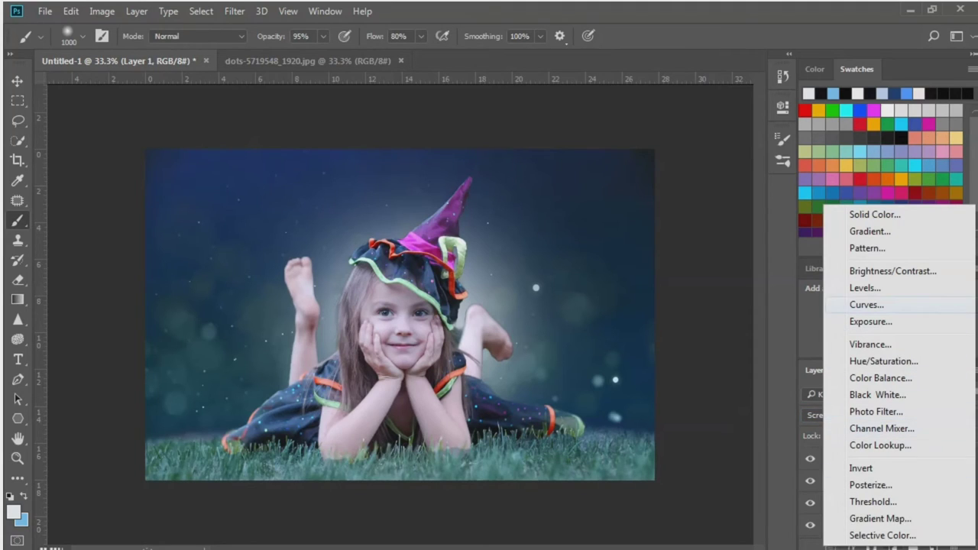
Step: Add a Curves adjustment with the midpoint pulled down
click(866, 304)
drag(677, 249, 677, 271)
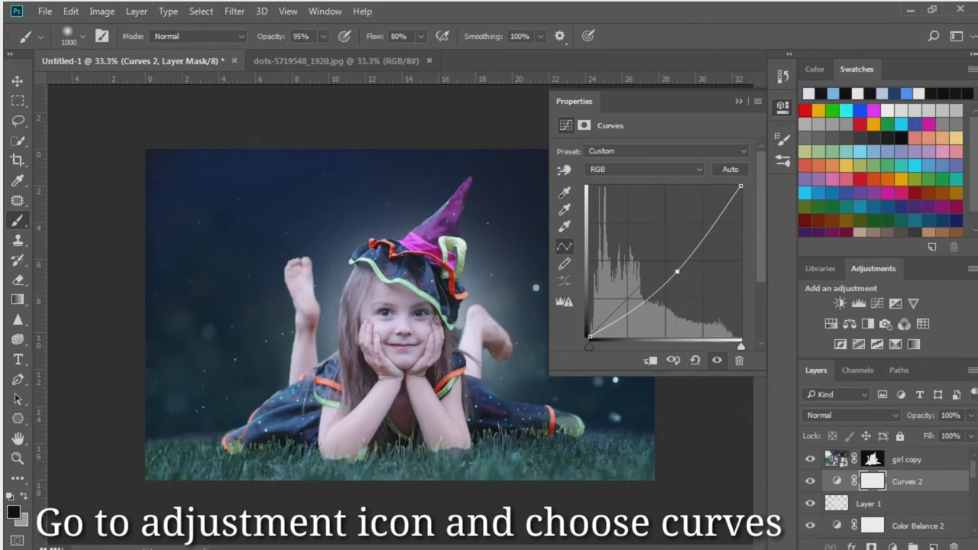
click(738, 101)
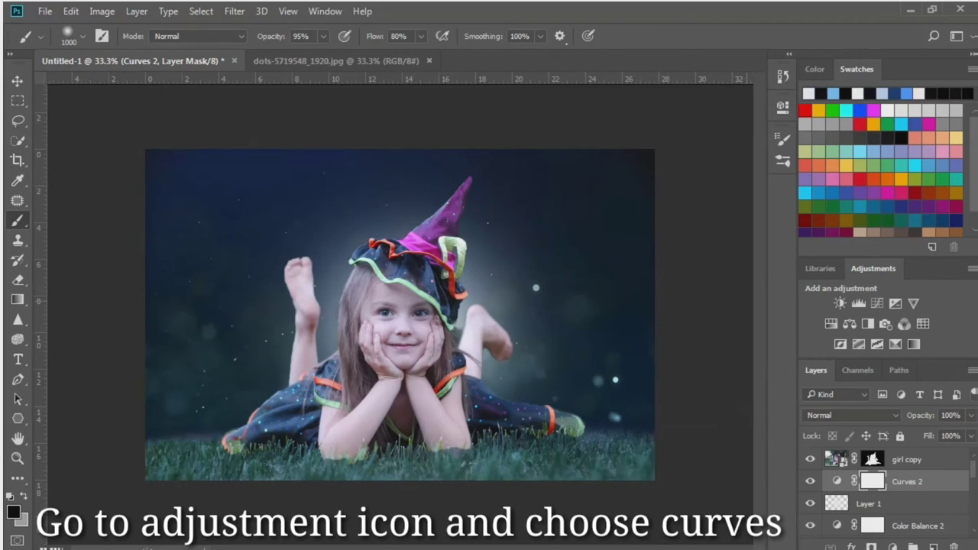
Step: Set the glow layer's fill to 85% and opacity to 95%
click(970, 435)
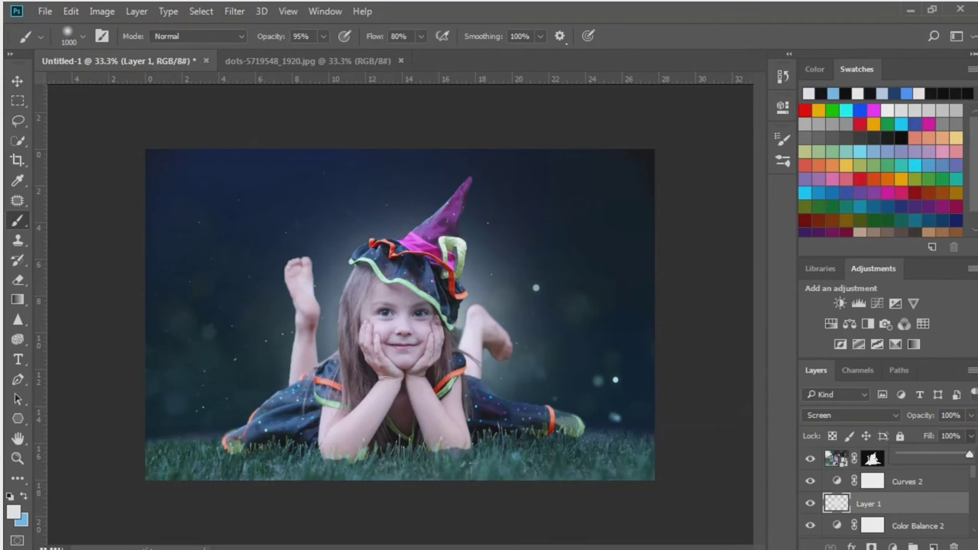
drag(964, 454, 959, 454)
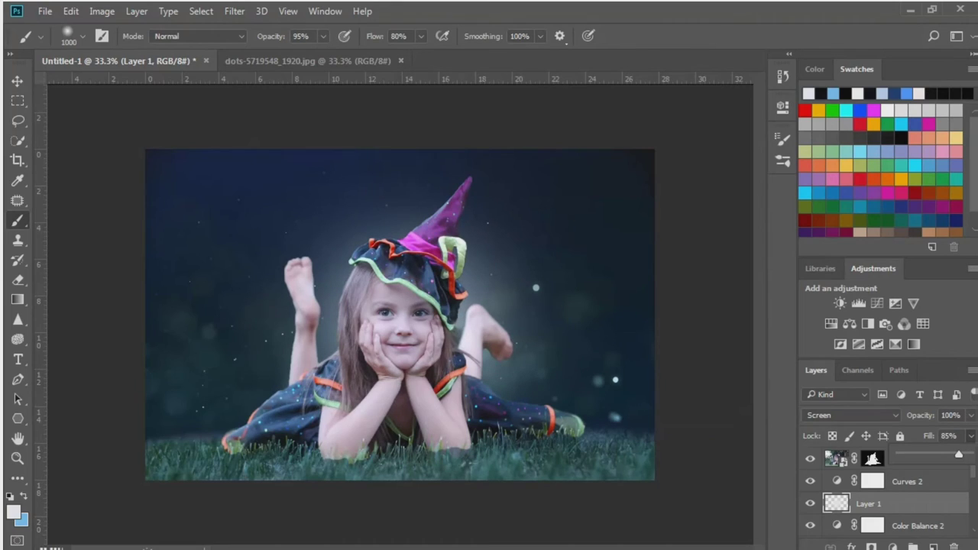
click(970, 415)
drag(968, 433, 965, 433)
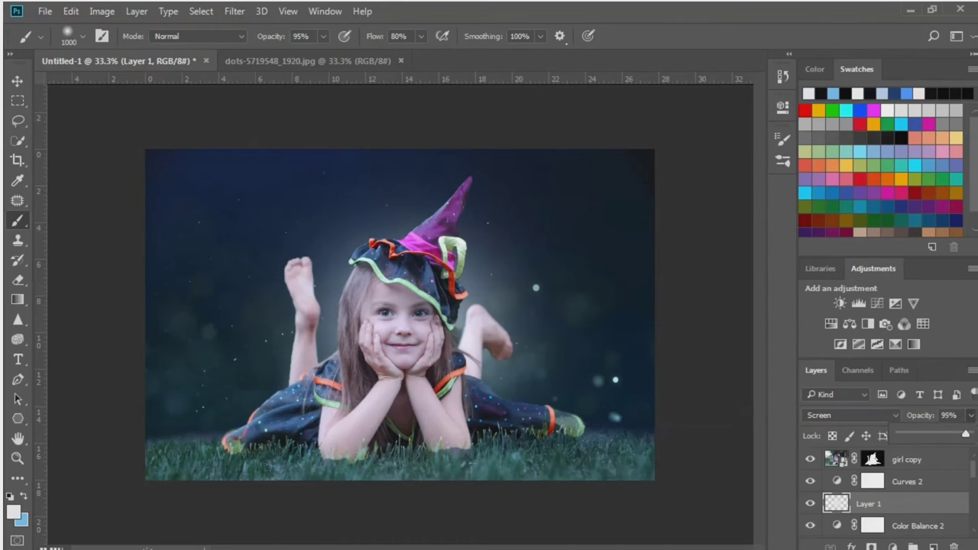
click(871, 481)
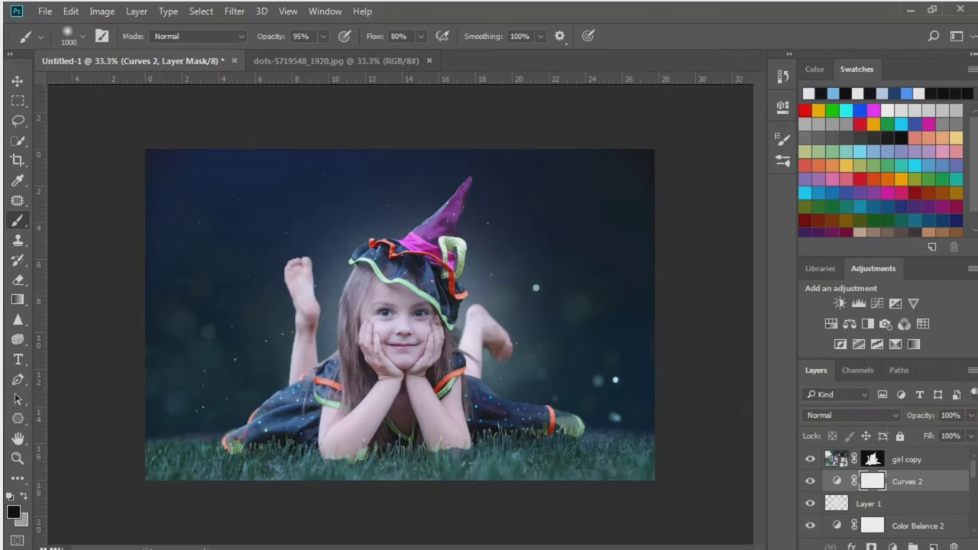
click(836, 459)
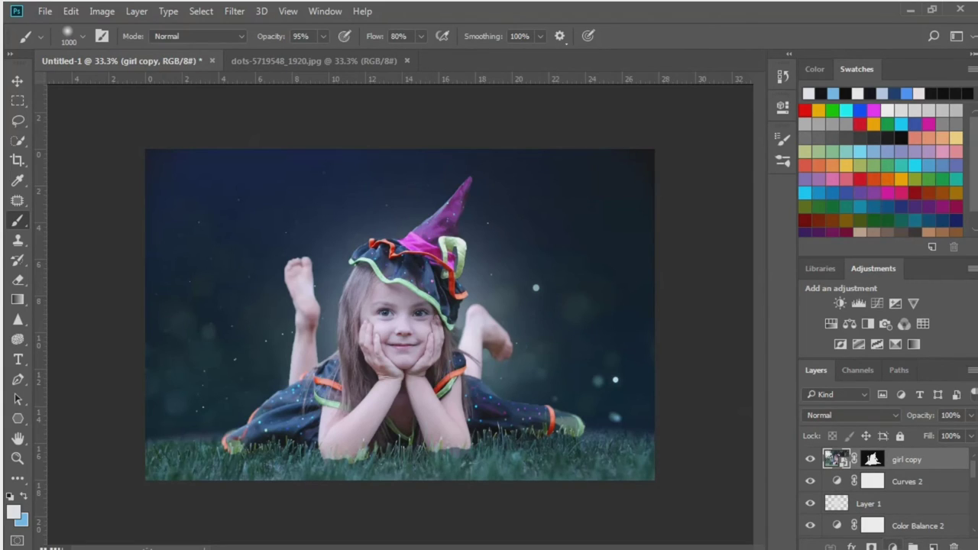
Step: Add a Curves 3 layer that darkens the midtones, clipped to girl copy
click(892, 547)
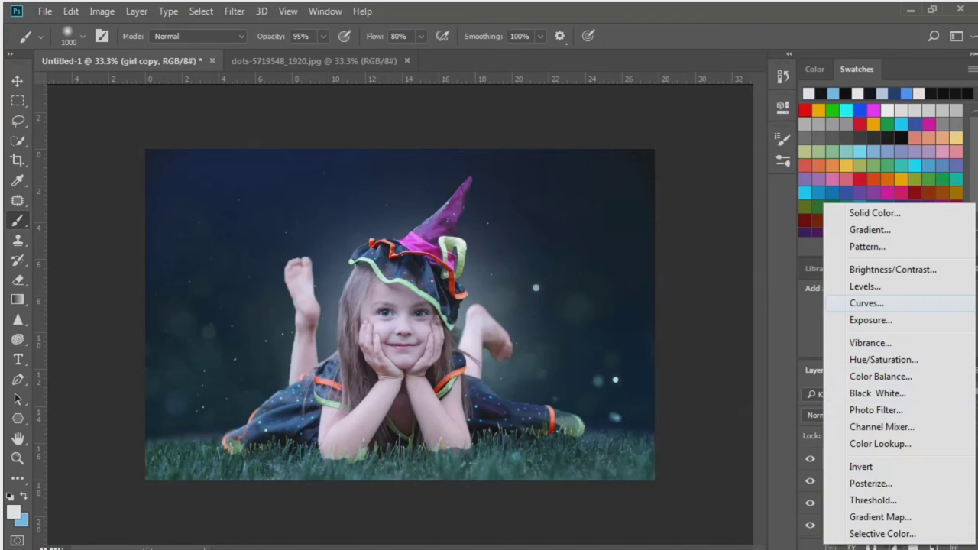
click(866, 303)
drag(665, 261, 678, 281)
key(ctrl+alt+g)
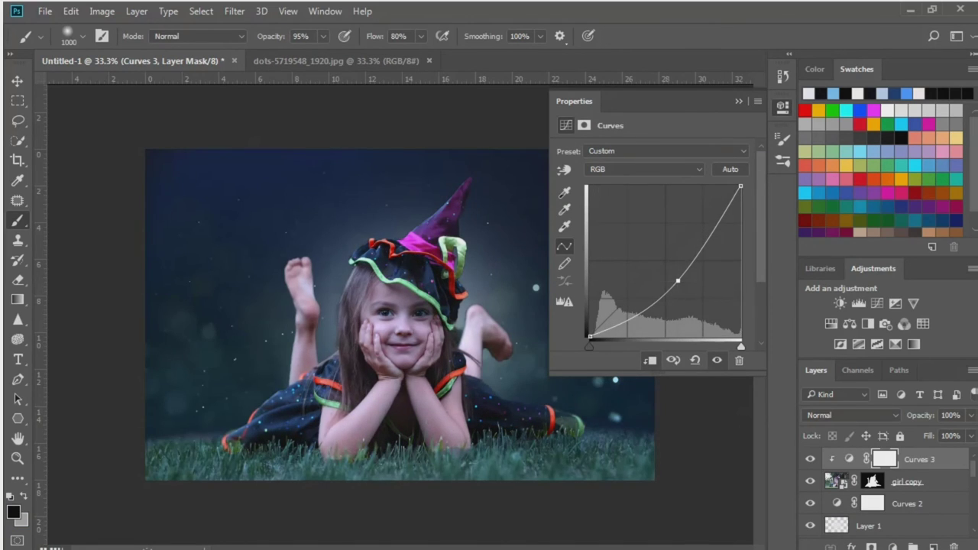
click(738, 101)
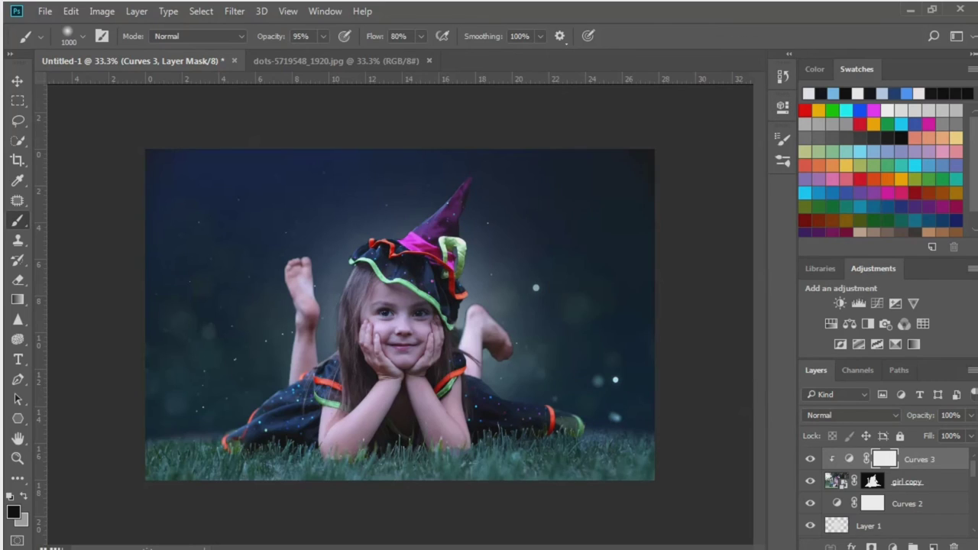
Step: Add a Color Balance layer with Blue +19 and slight cyan, masking it off the right side
click(892, 547)
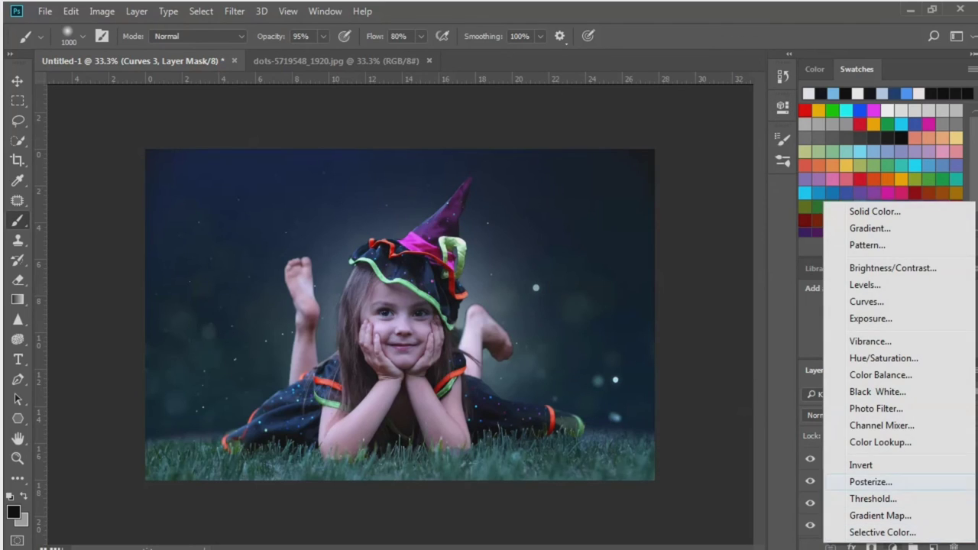
click(880, 374)
drag(631, 238, 644, 238)
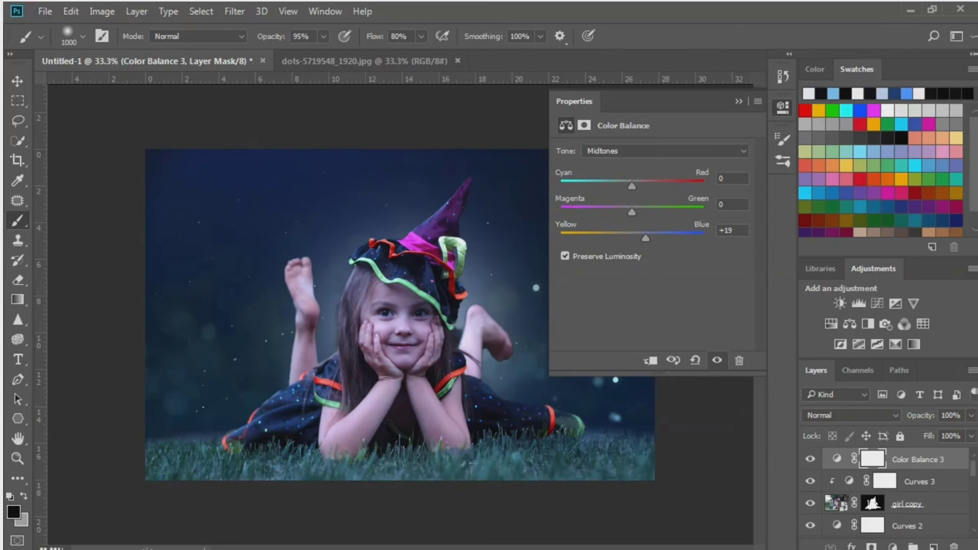
drag(631, 186, 627, 186)
click(738, 101)
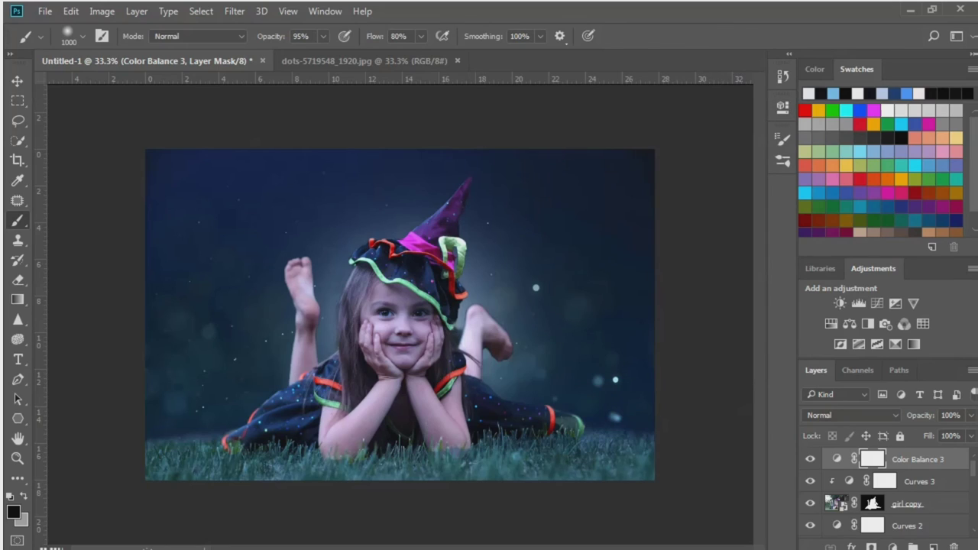
drag(603, 214, 604, 382)
Step: Darken the girl slightly by adjusting the Curves 1 layer
click(837, 503)
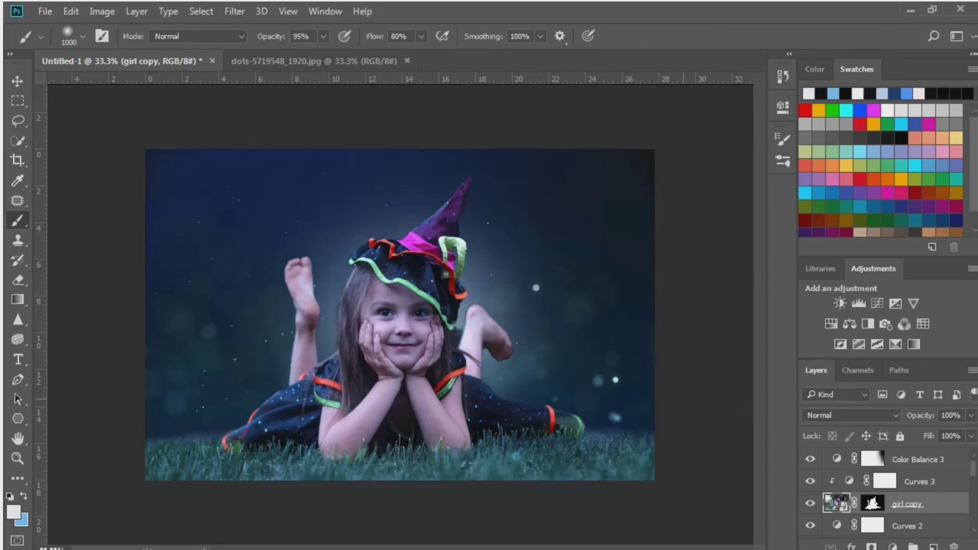
scroll(887, 493, down, 5)
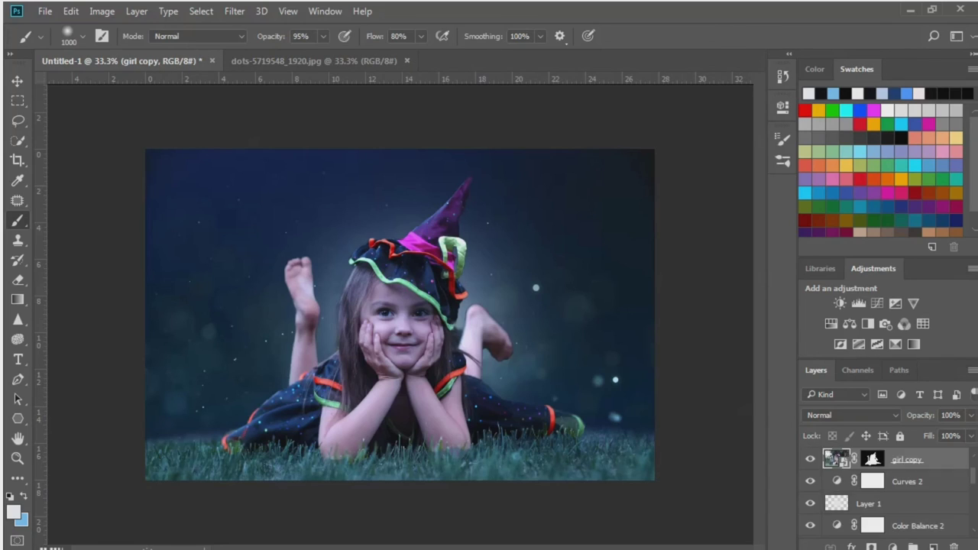
click(862, 505)
scroll(886, 493, up, 1)
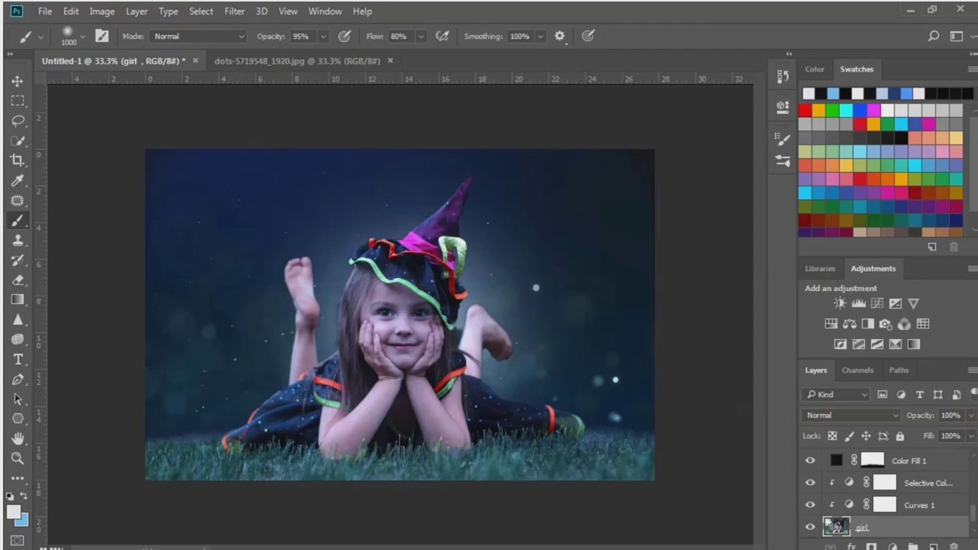
double_click(848, 504)
drag(669, 282, 673, 281)
click(738, 101)
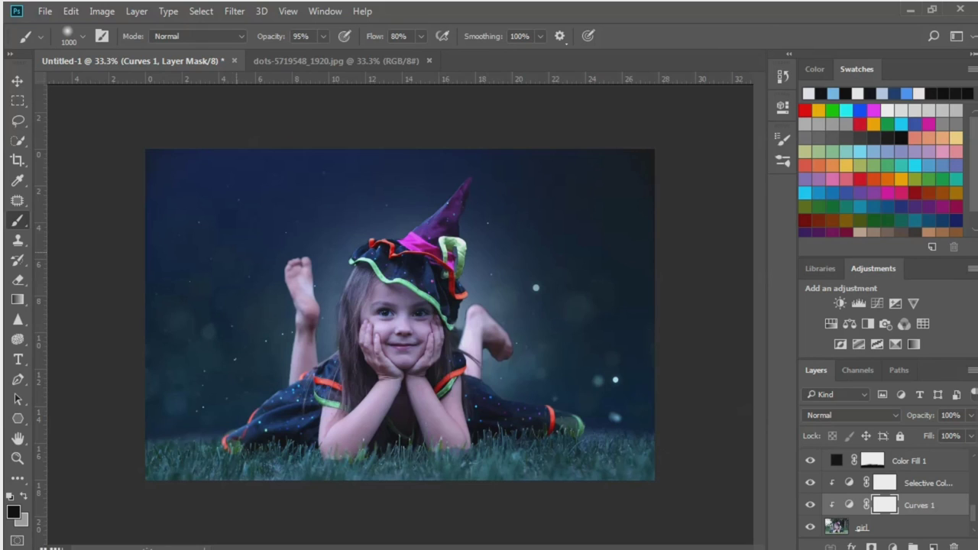
Step: Save the composite as a Photoshop PSD named 'blue fantasy' in New folder (5)
key(alt+f)
key(Escape)
key(ctrl+shift+s)
text(blue fantasy)
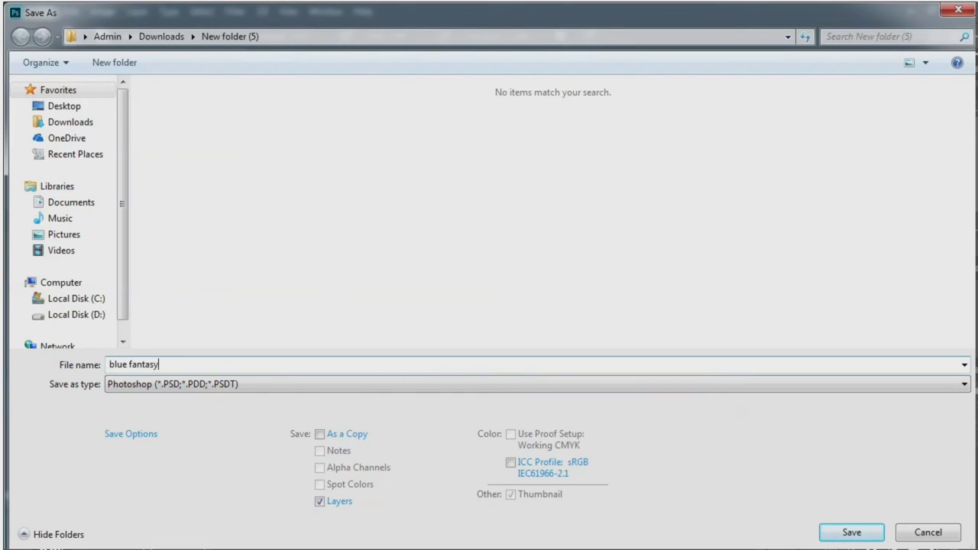